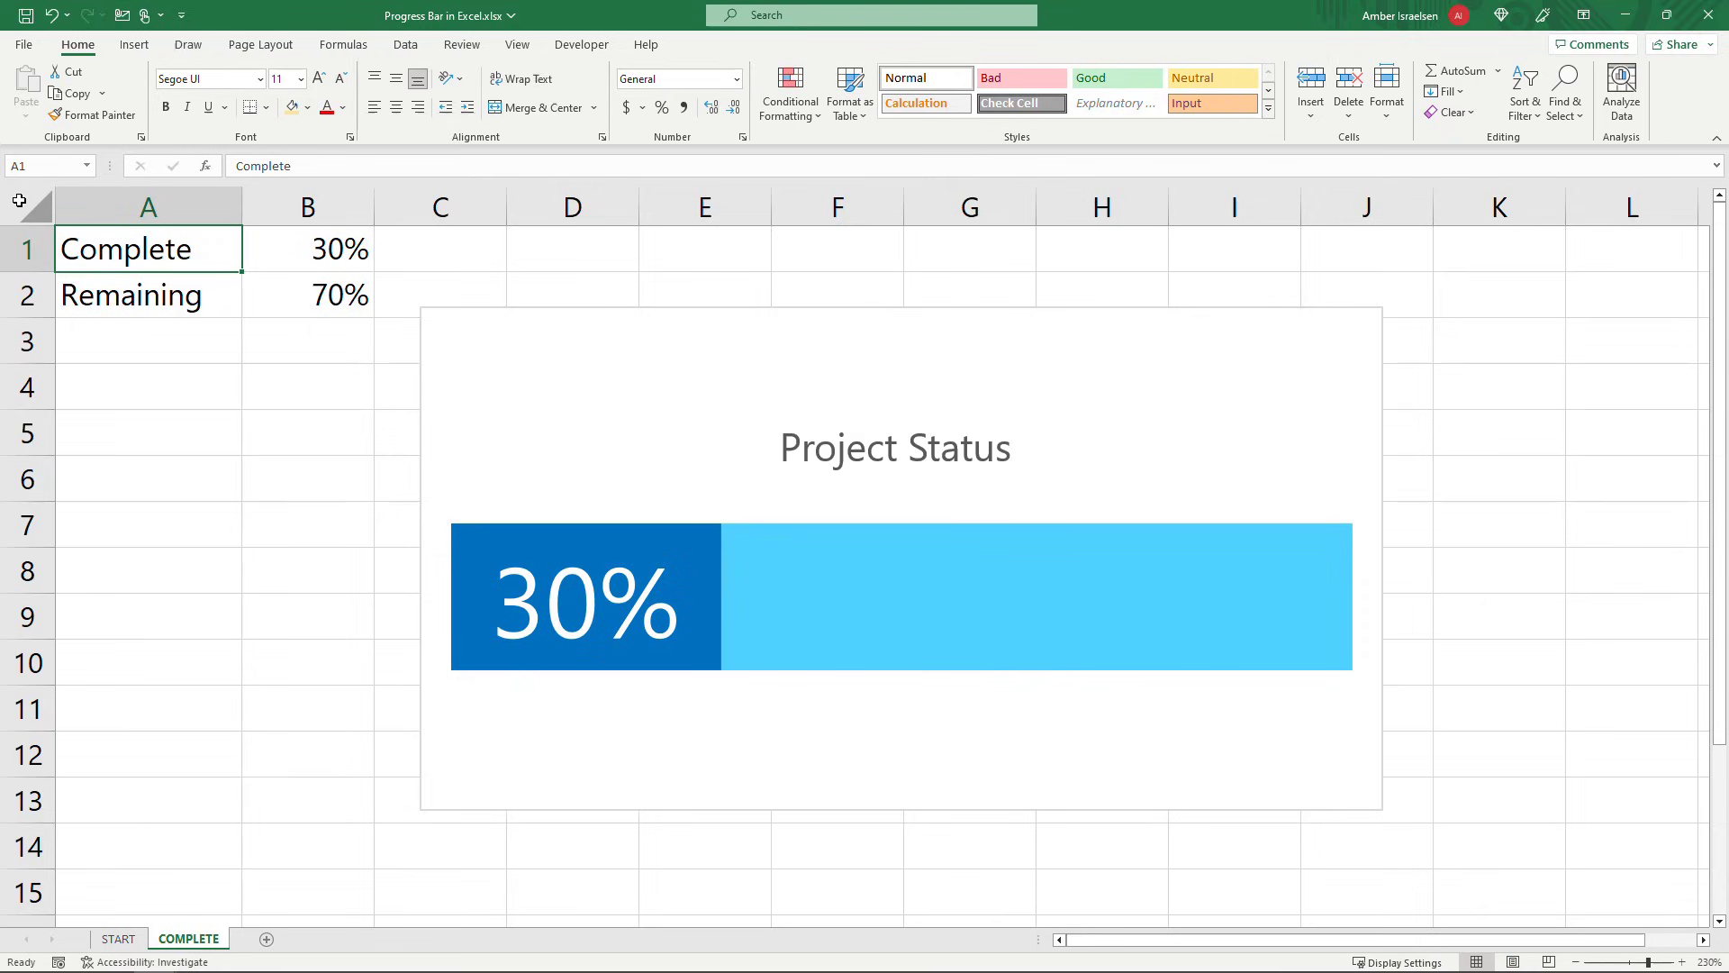
# Step: Change the completed share in B1 to 40%, then switch to the START sheet
pyautogui.click(260, 246)
pyautogui.write('40')
pyautogui.press('Return')
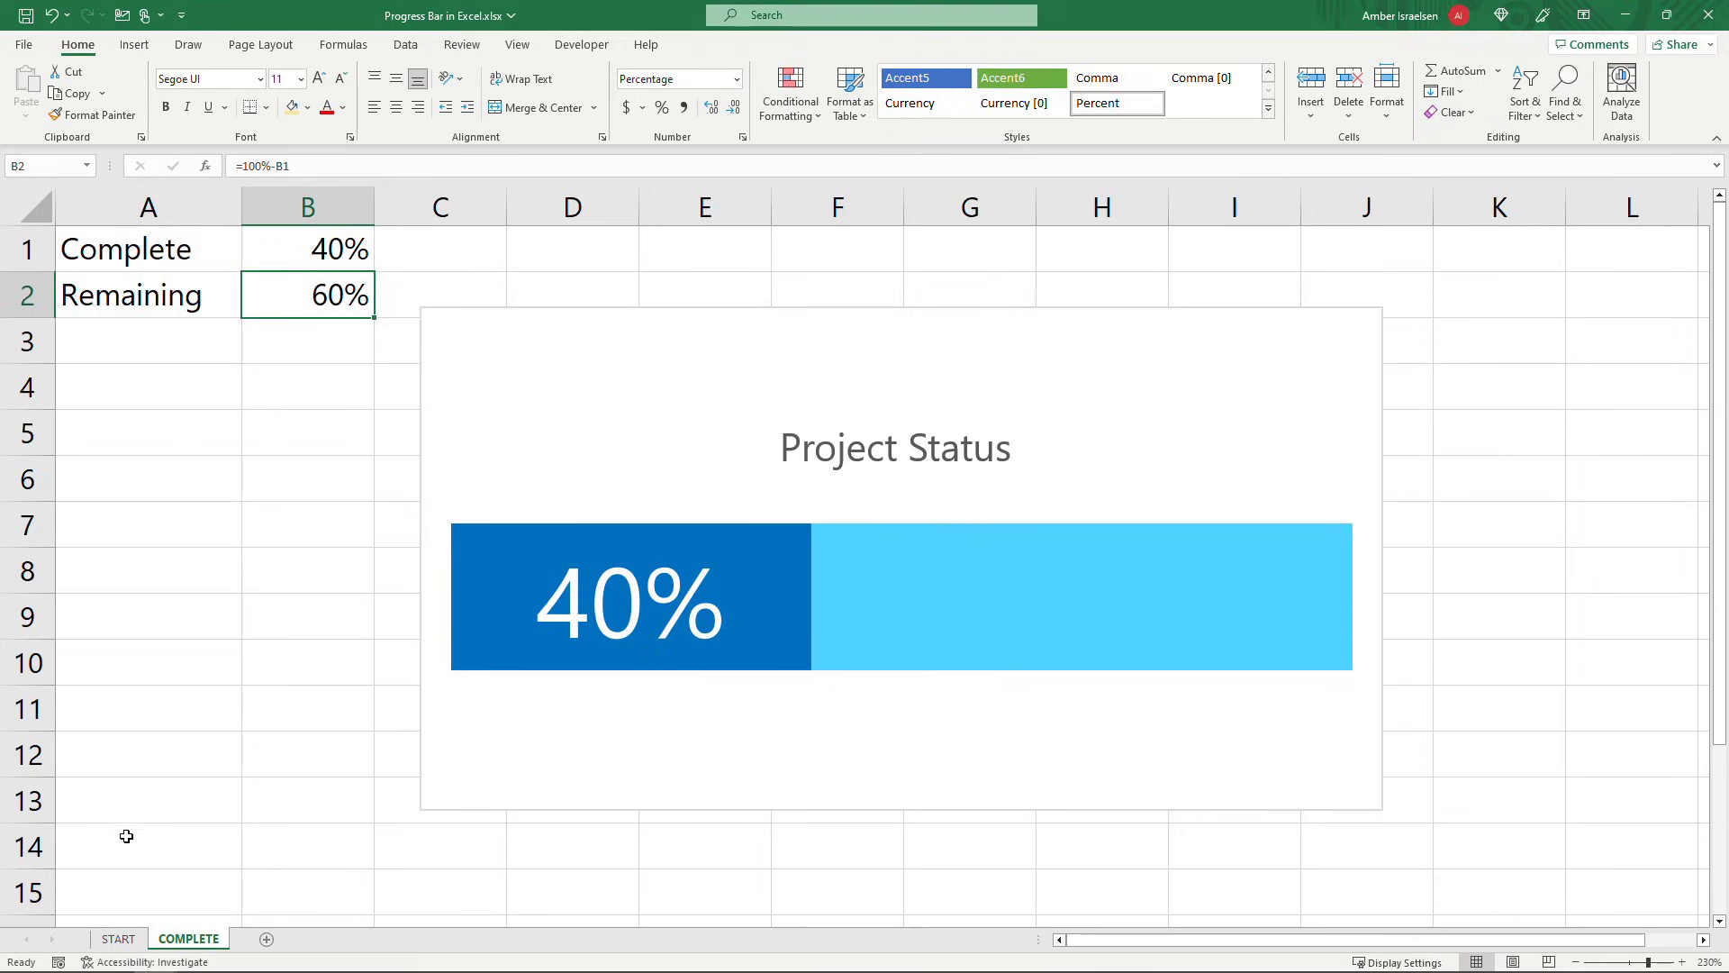
pyautogui.click(119, 940)
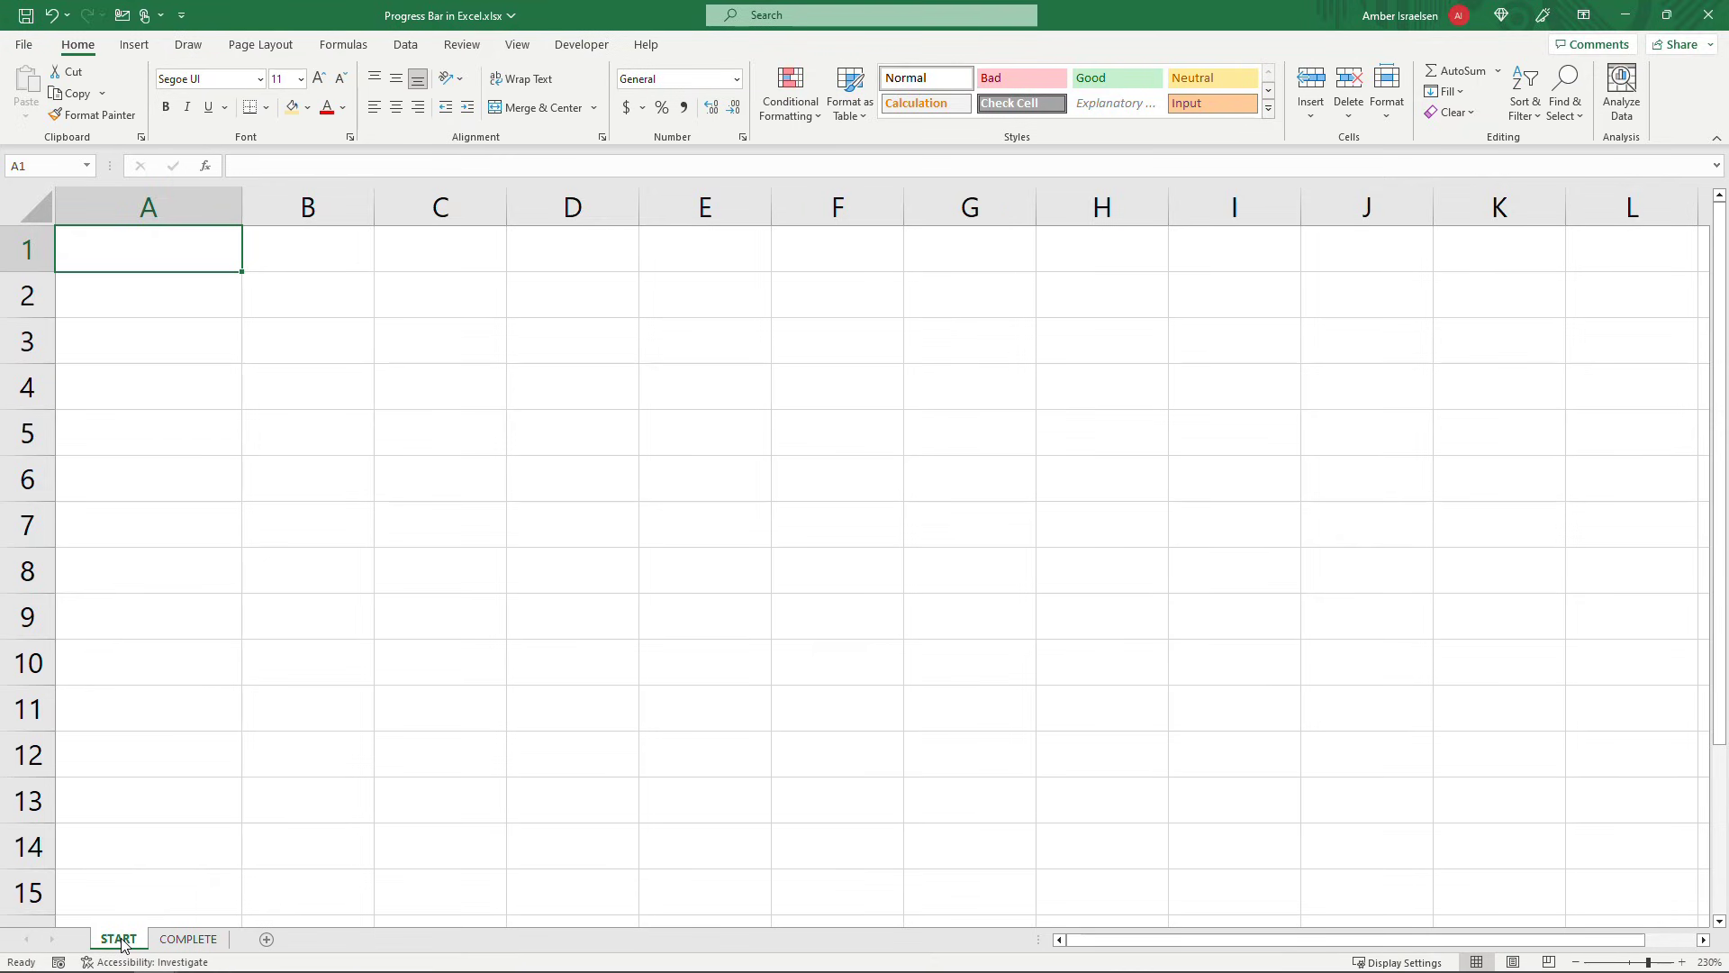
# Step: Enter the labels Complete and Remaining in A1:A2
pyautogui.write('Complete')
pyautogui.press('Return')
pyautogui.write('Remaining')
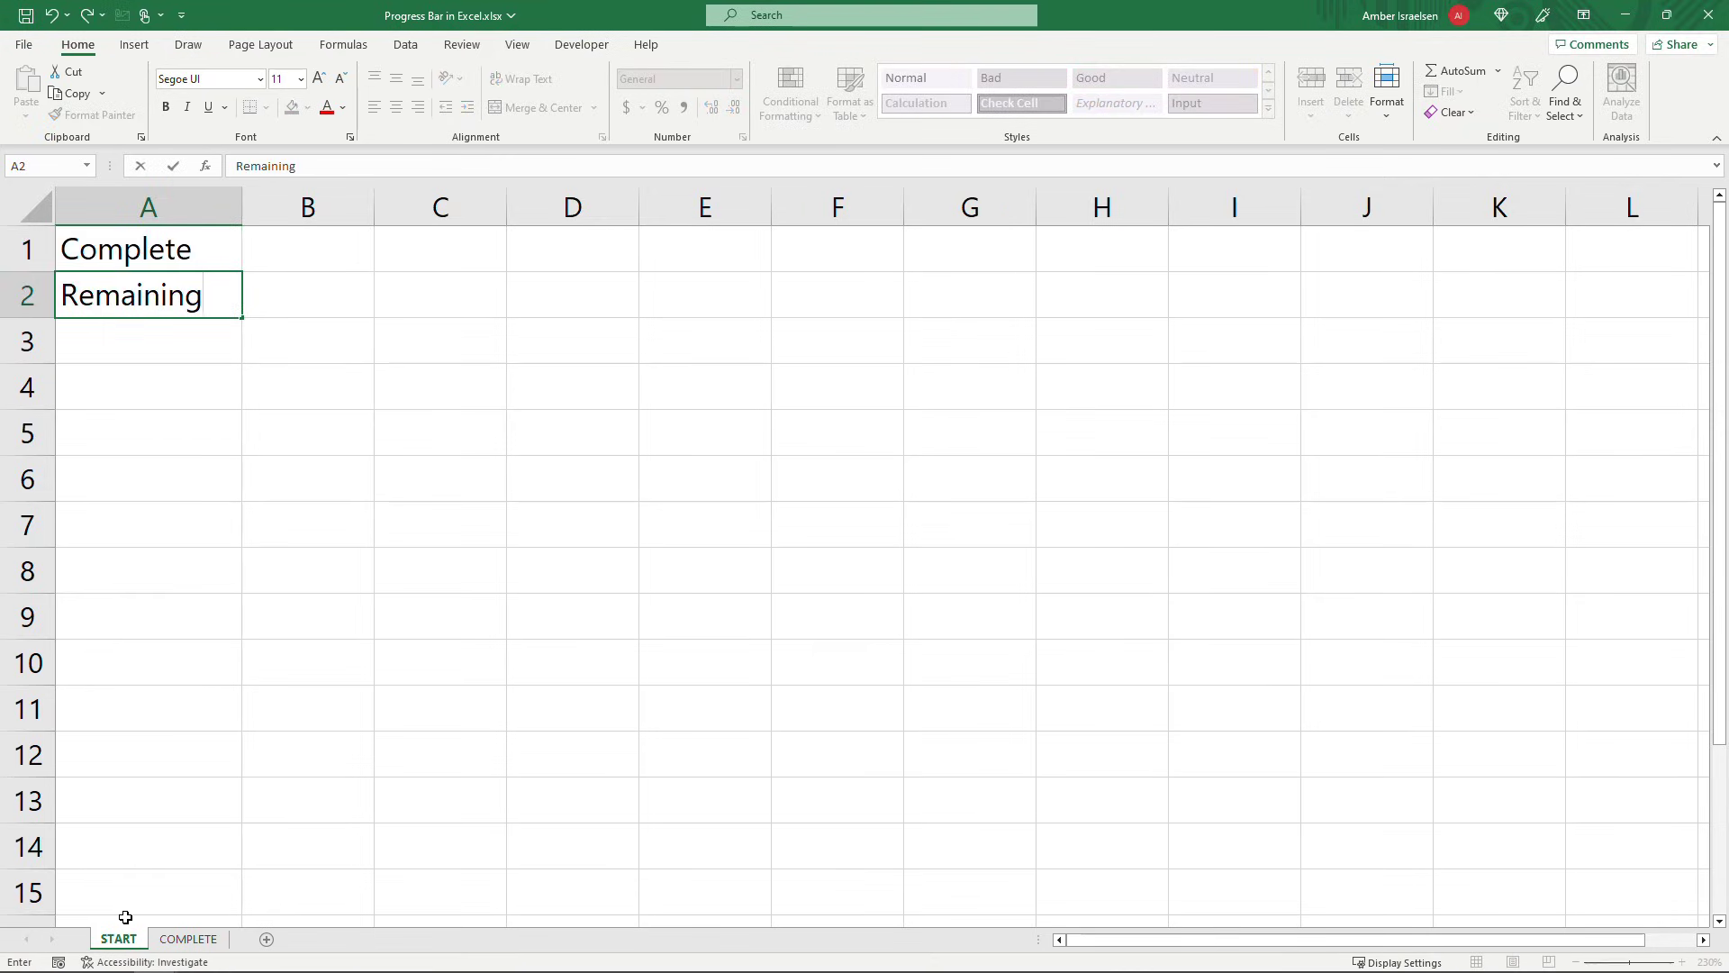
pyautogui.click(271, 240)
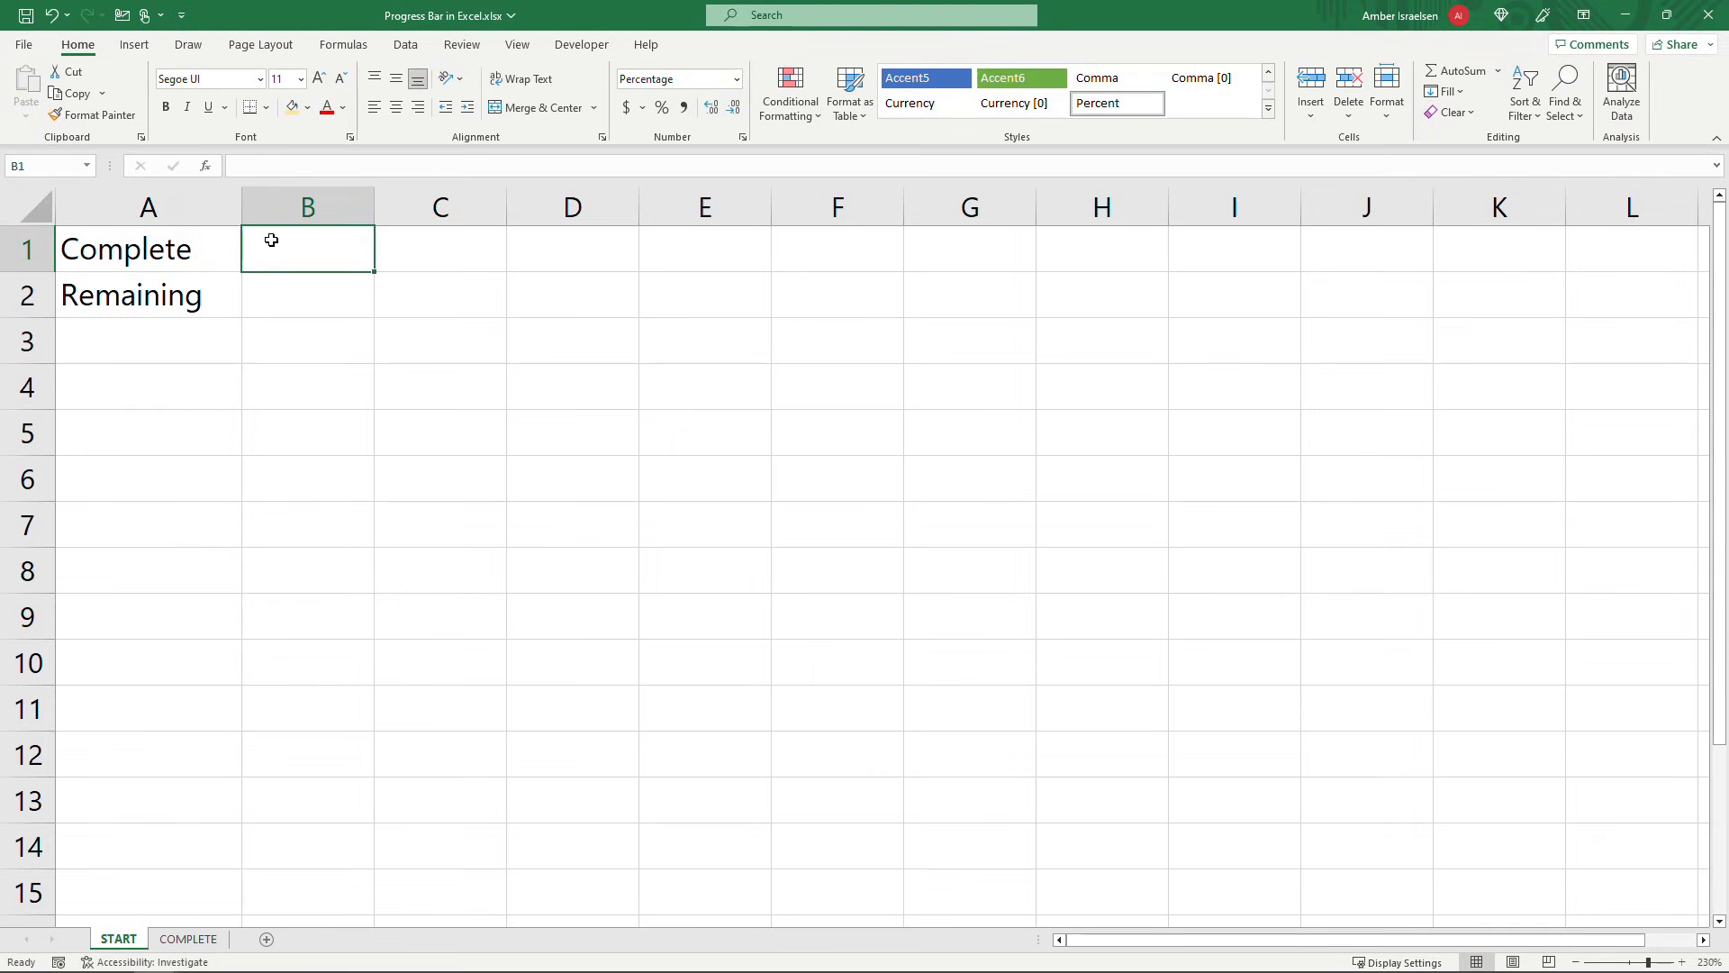
# Step: Put 30% in B1 and the formula =100%-B1 in B2, then select A1:B2
pyautogui.write('30%')
pyautogui.press('Return')
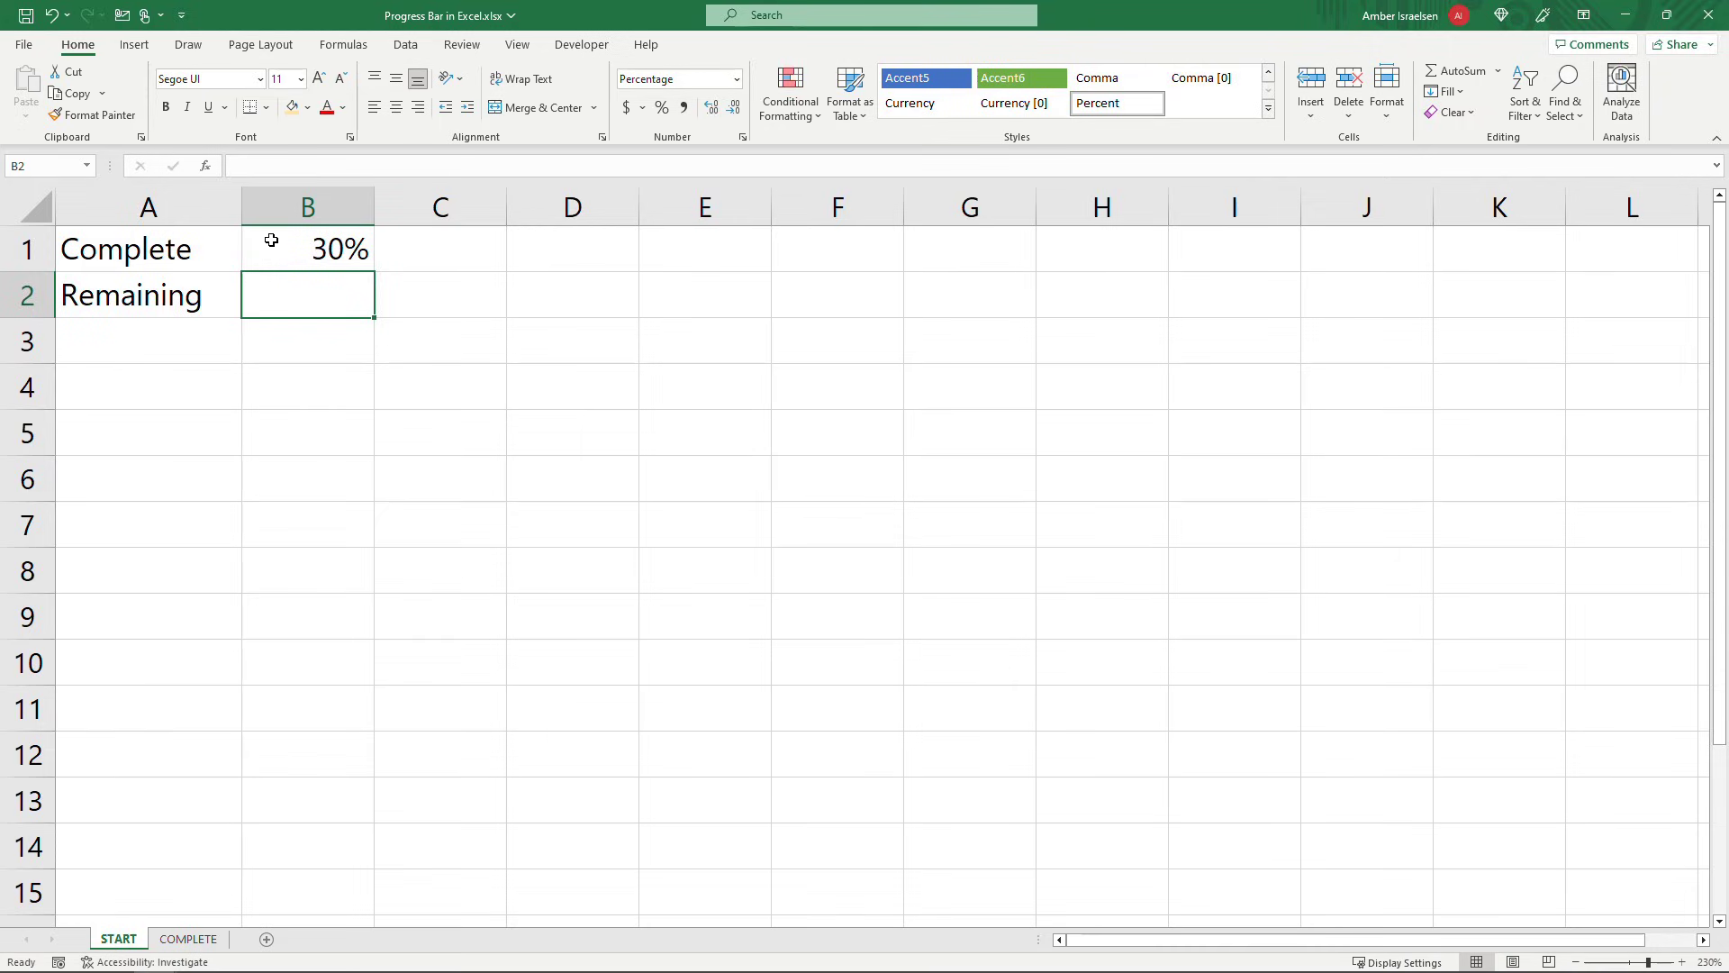
pyautogui.write('=100%')
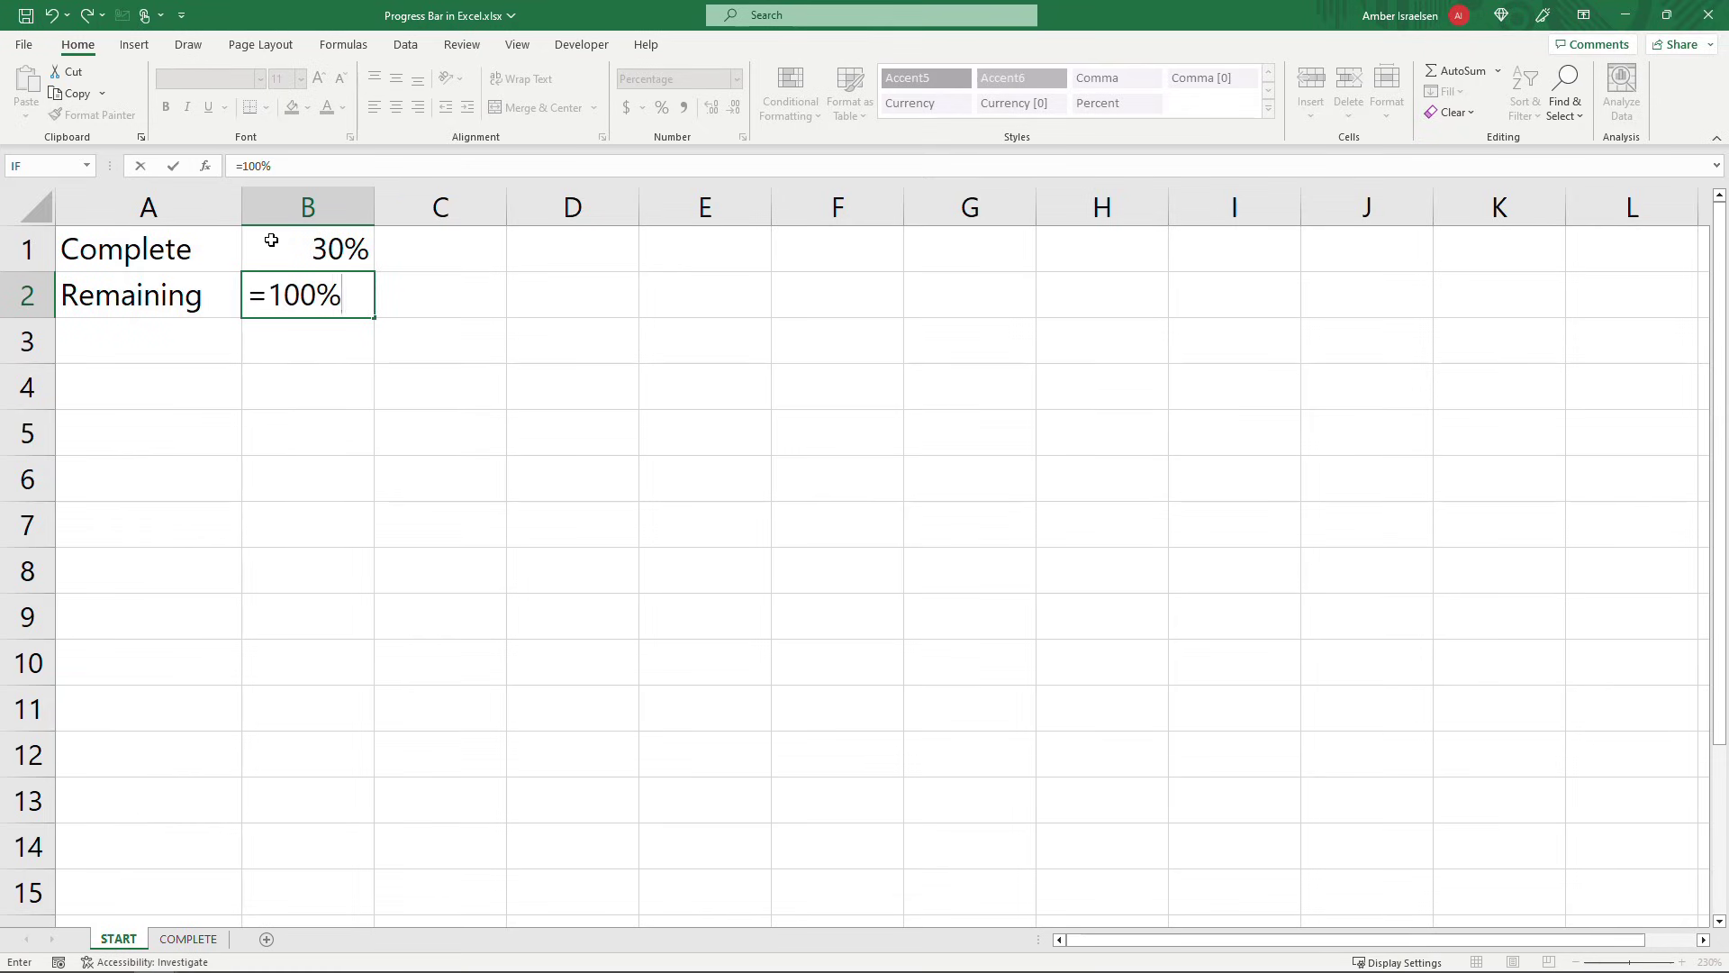
pyautogui.write('-')
pyautogui.click(271, 241)
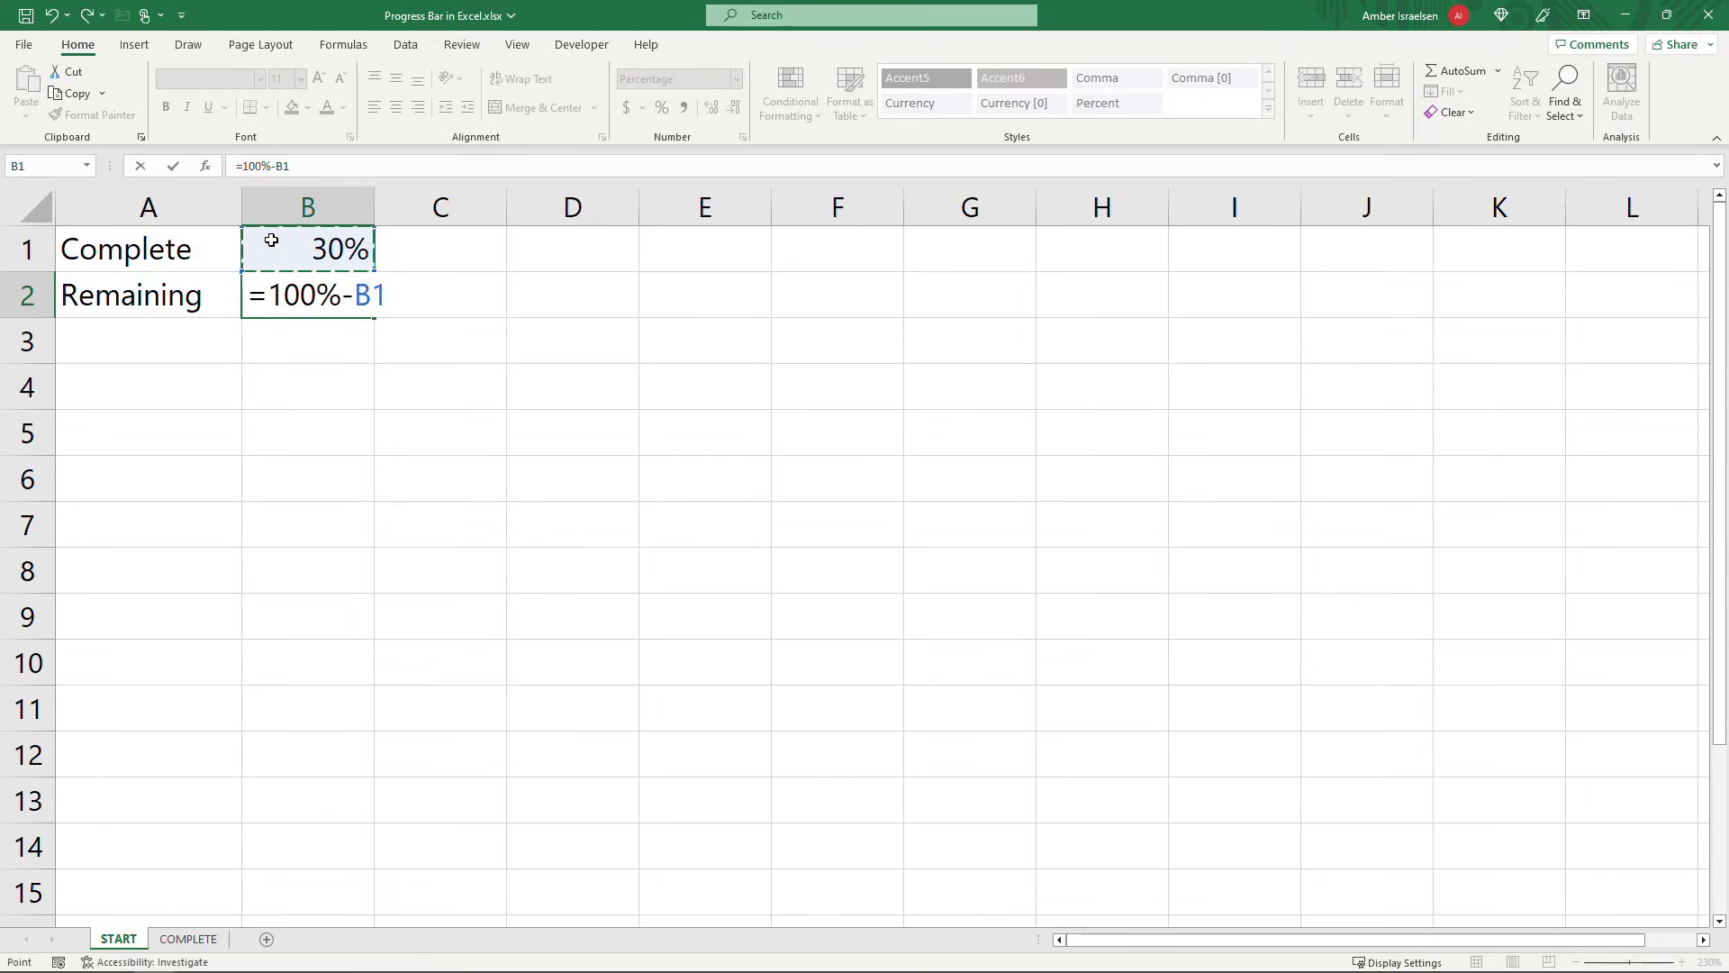
pyautogui.press('Return')
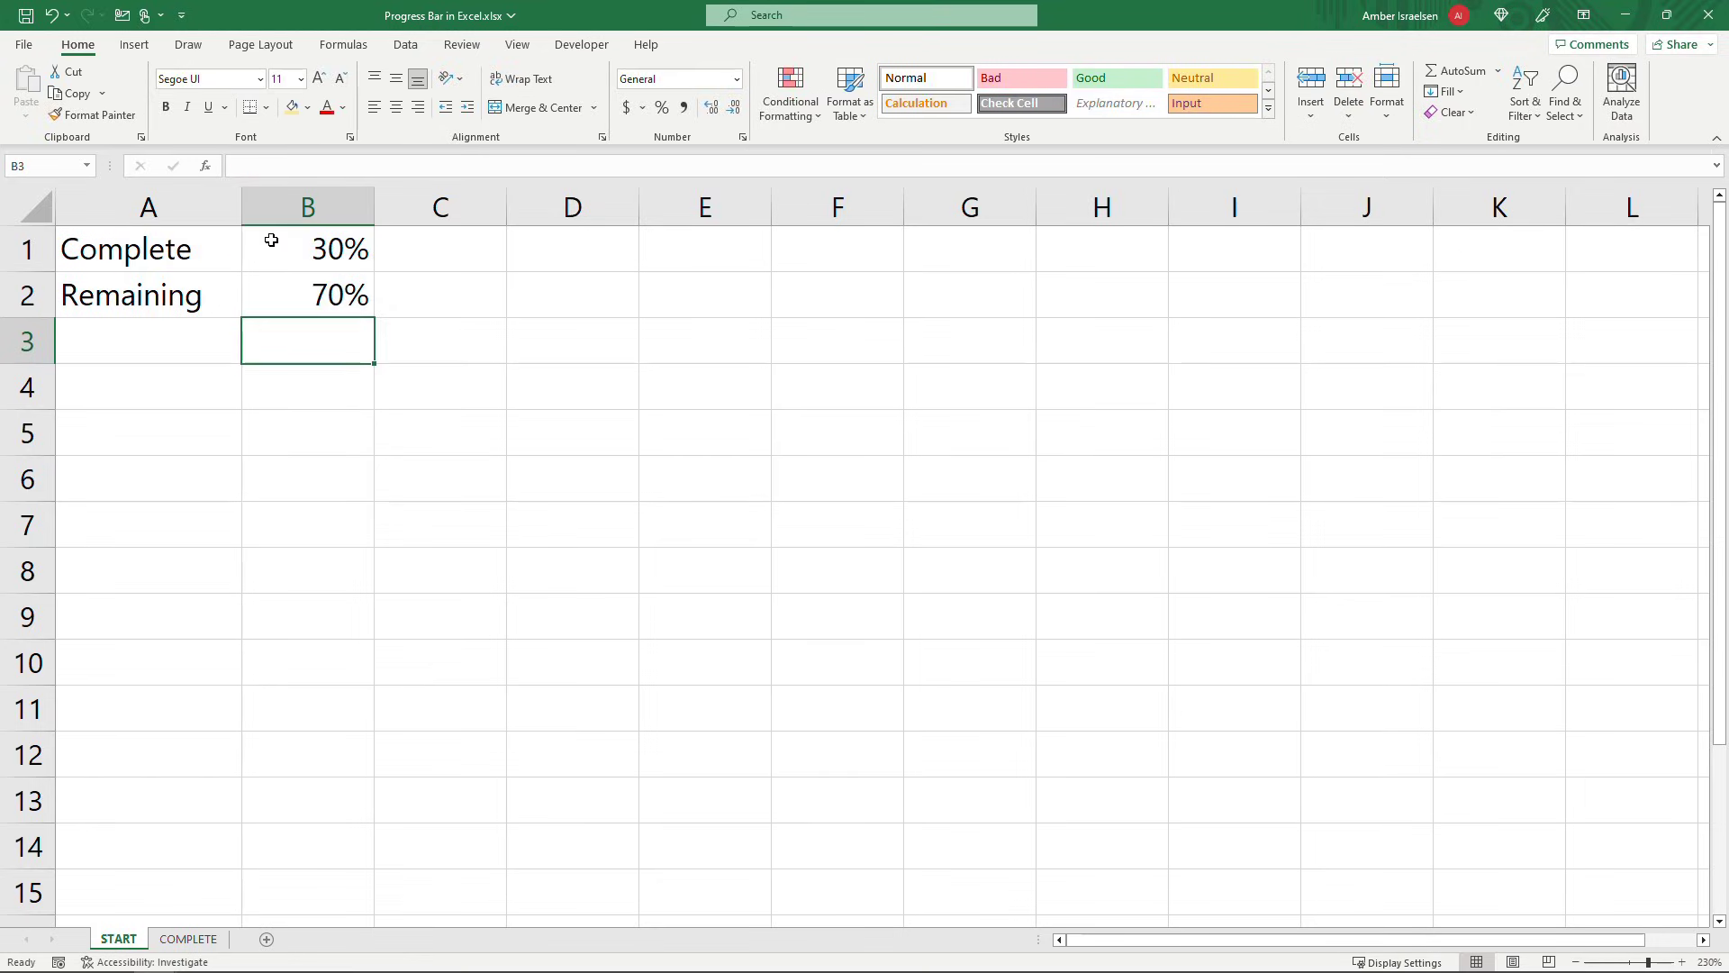
pyautogui.moveTo(271, 241); pyautogui.dragTo(267, 286)
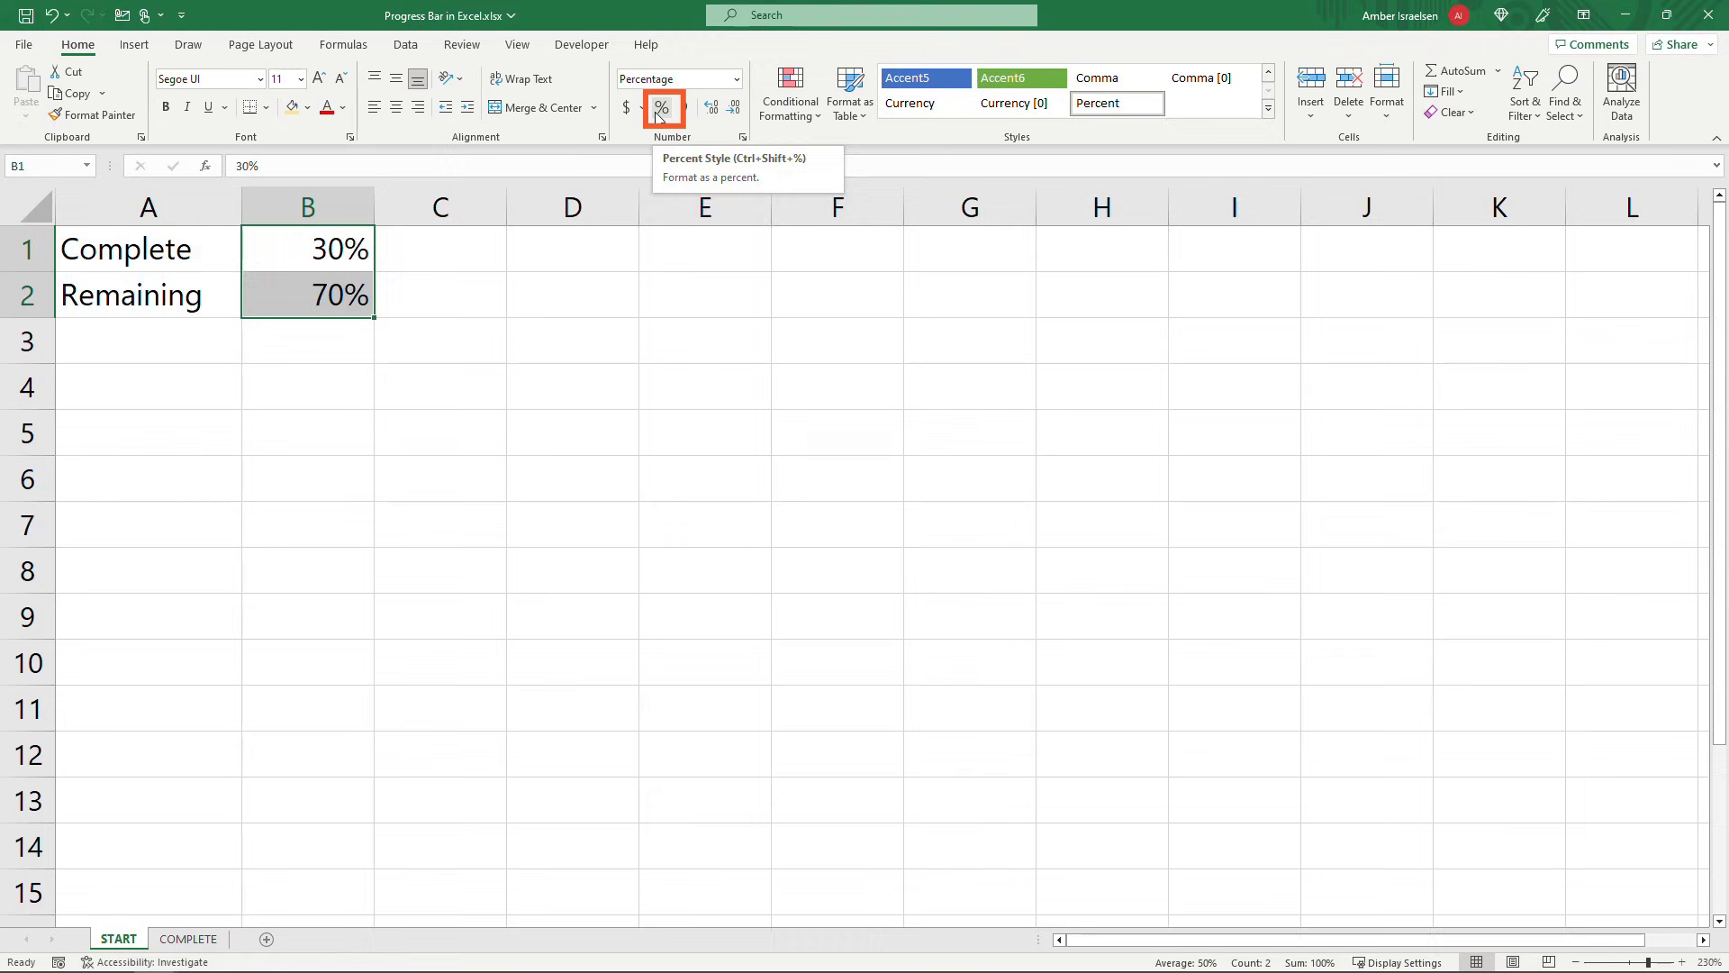
pyautogui.moveTo(127, 247); pyautogui.dragTo(297, 280)
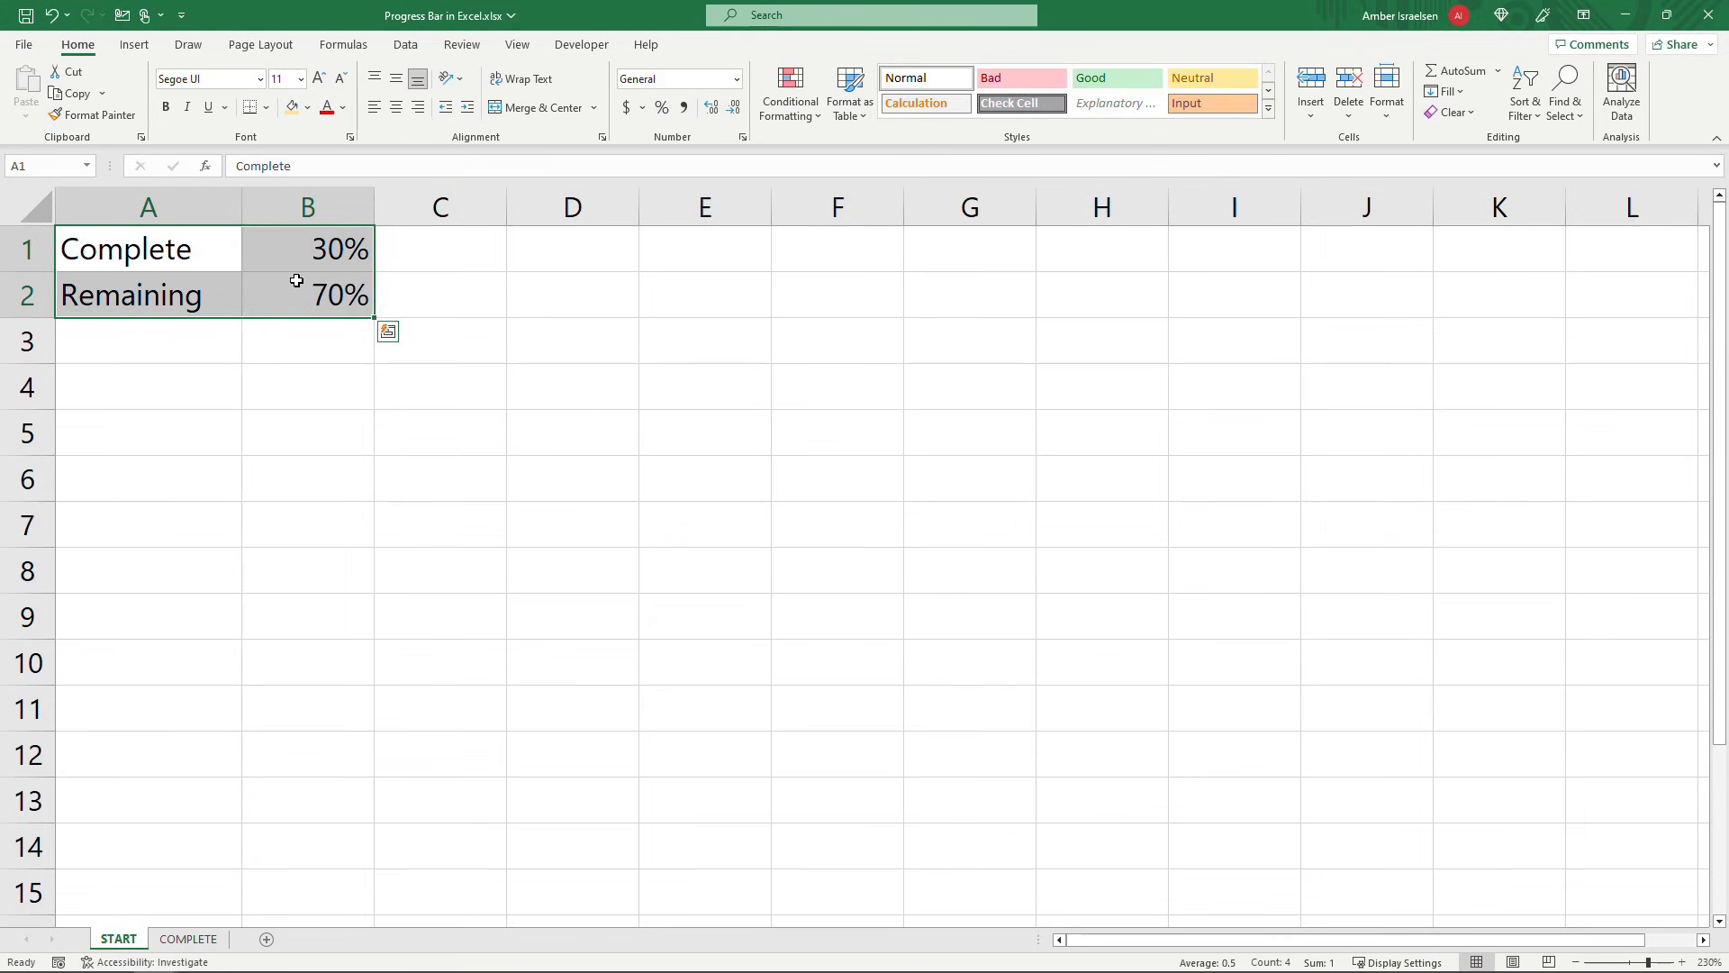
# Step: Bring up the Insert Column or Bar Chart choices from the Insert ribbon
pyautogui.click(131, 45)
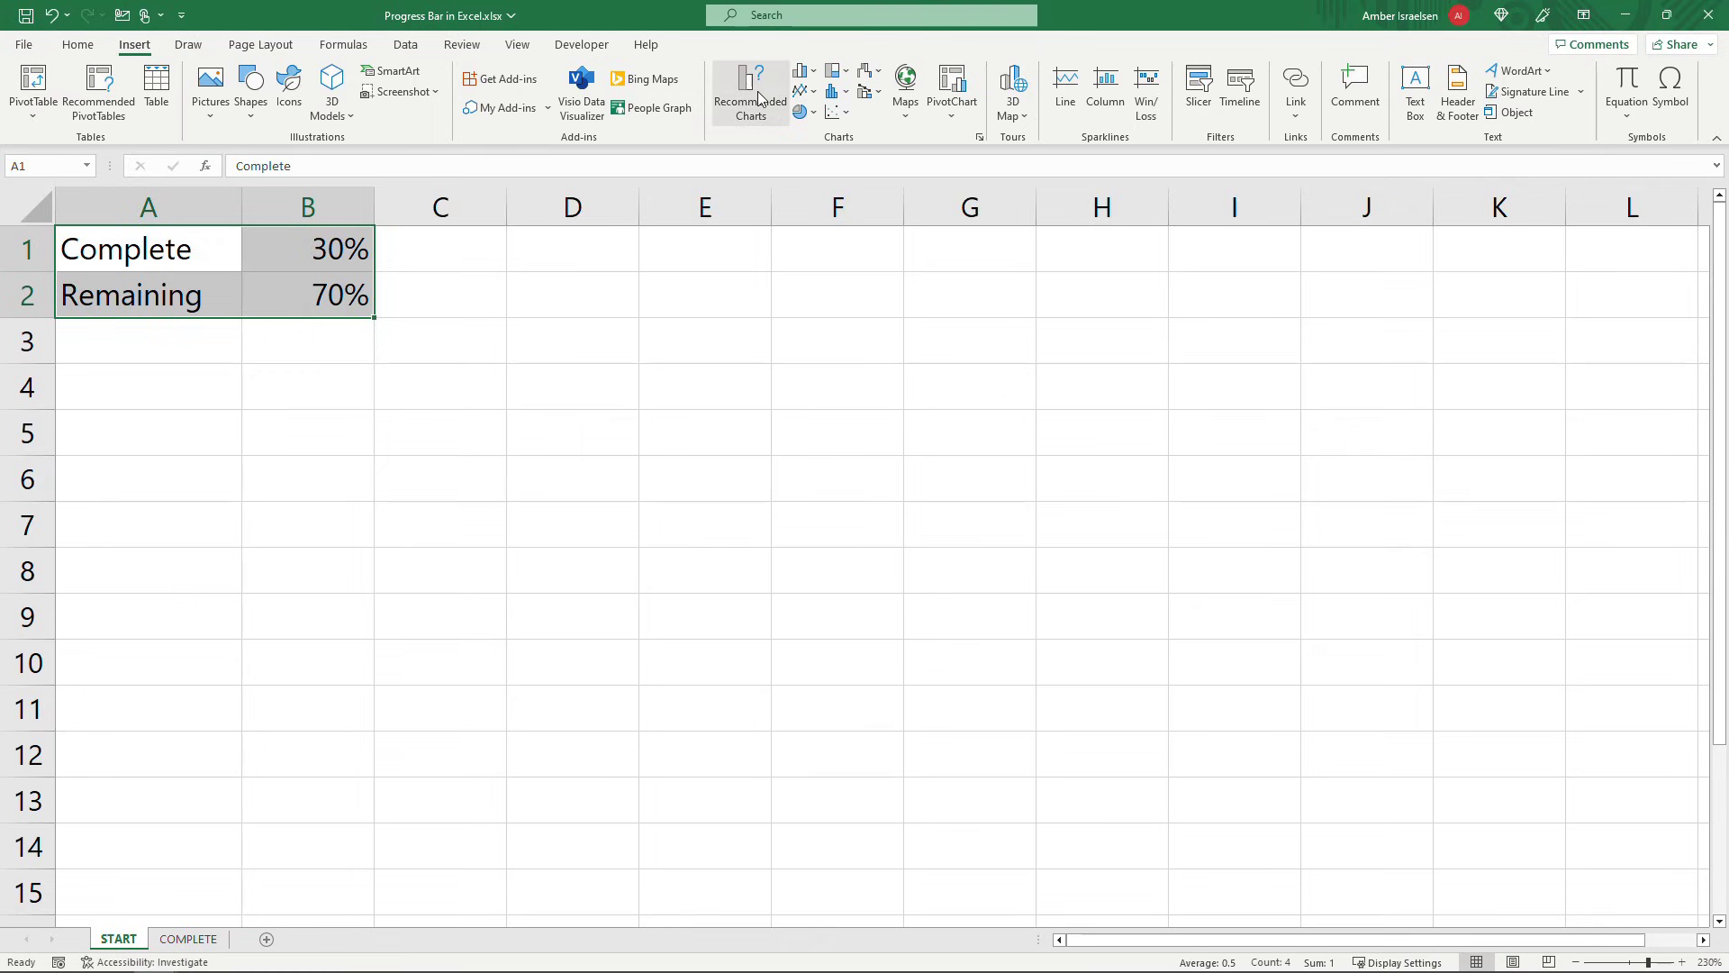
pyautogui.click(815, 72)
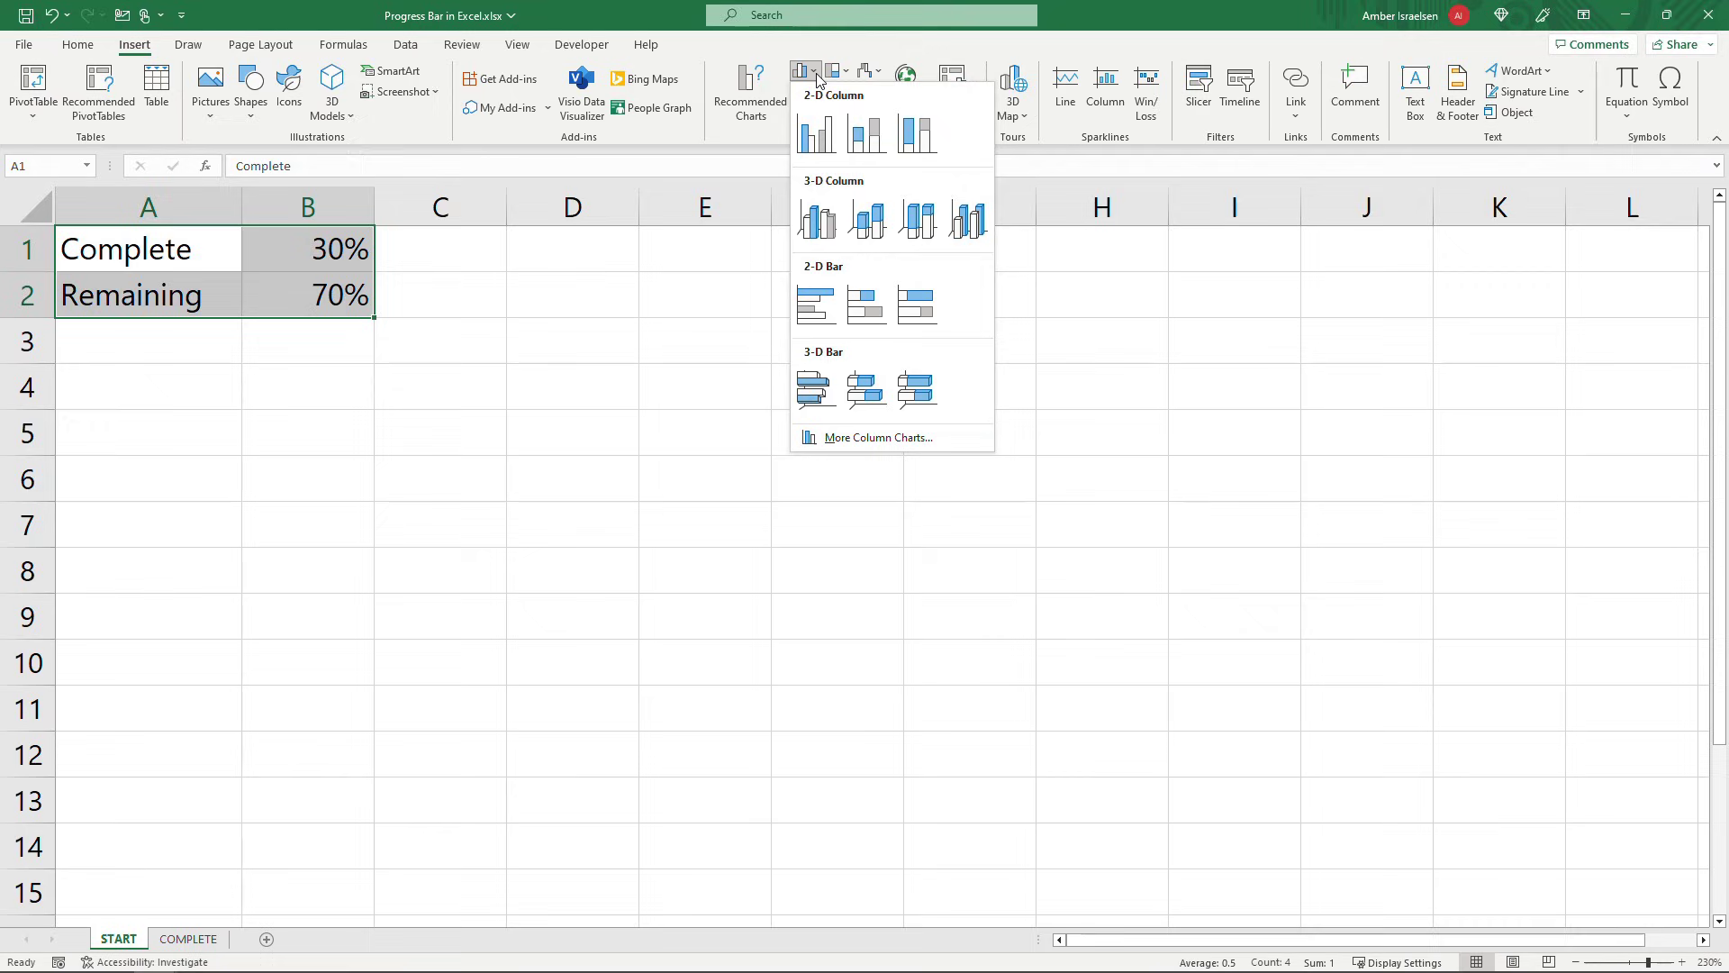
# Step: Insert a 100% Stacked Bar chart using its single-bar preview
pyautogui.click(852, 438)
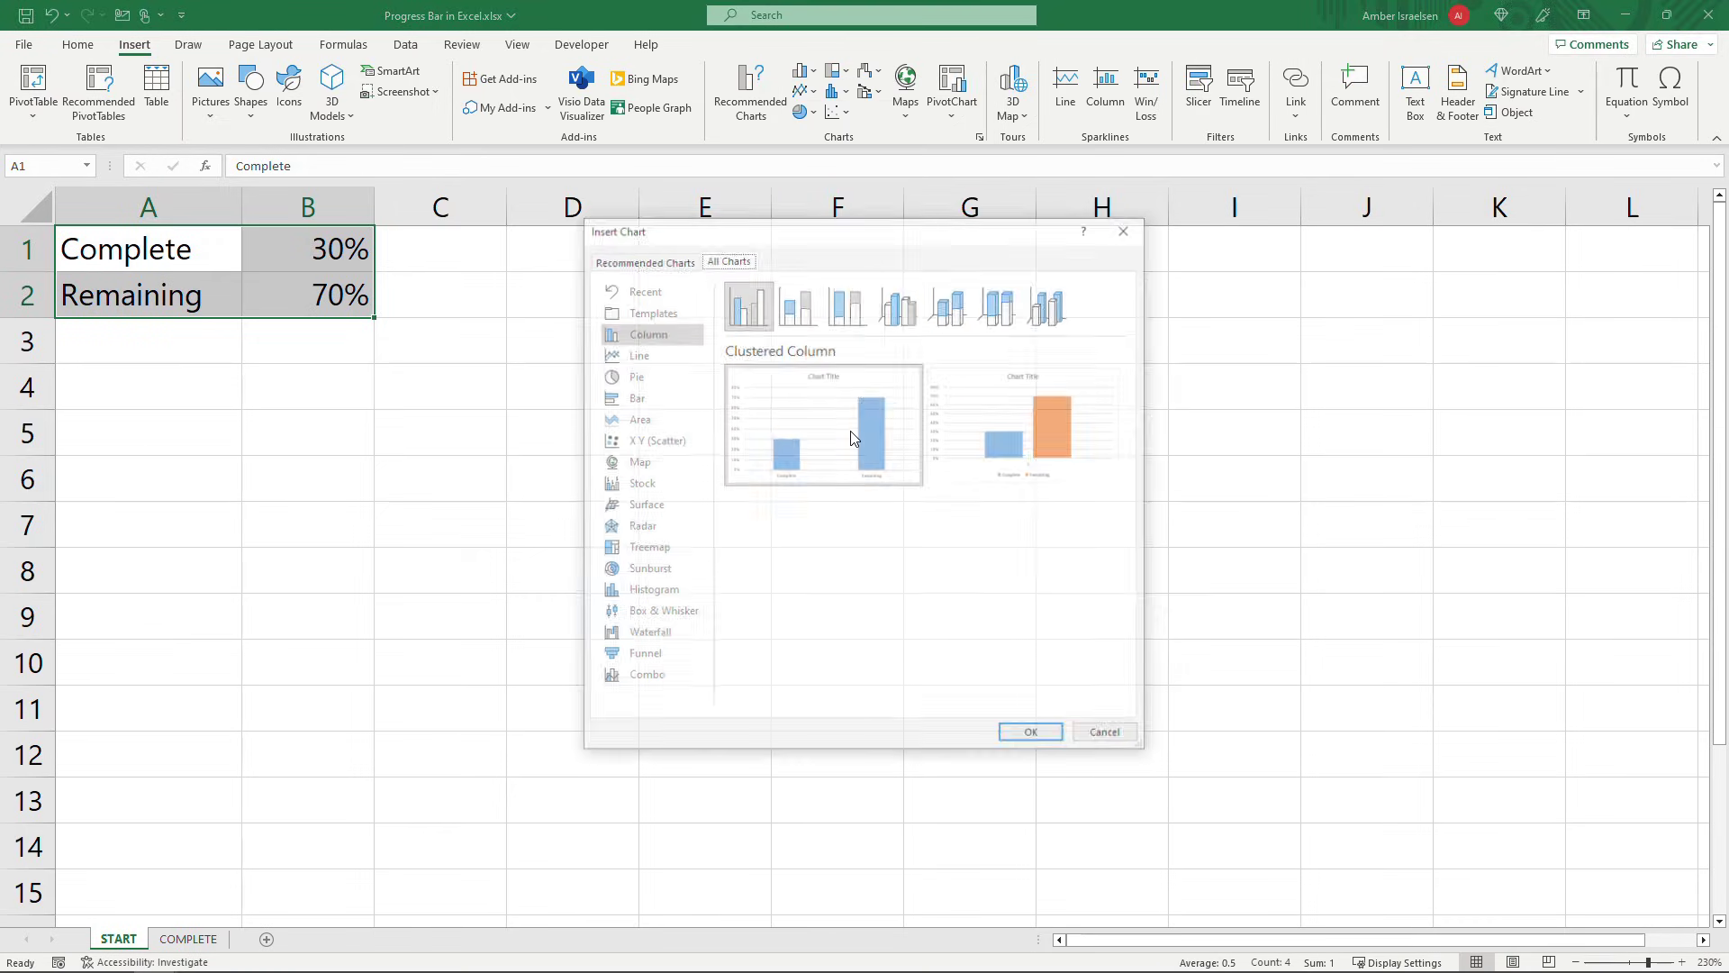
pyautogui.click(658, 403)
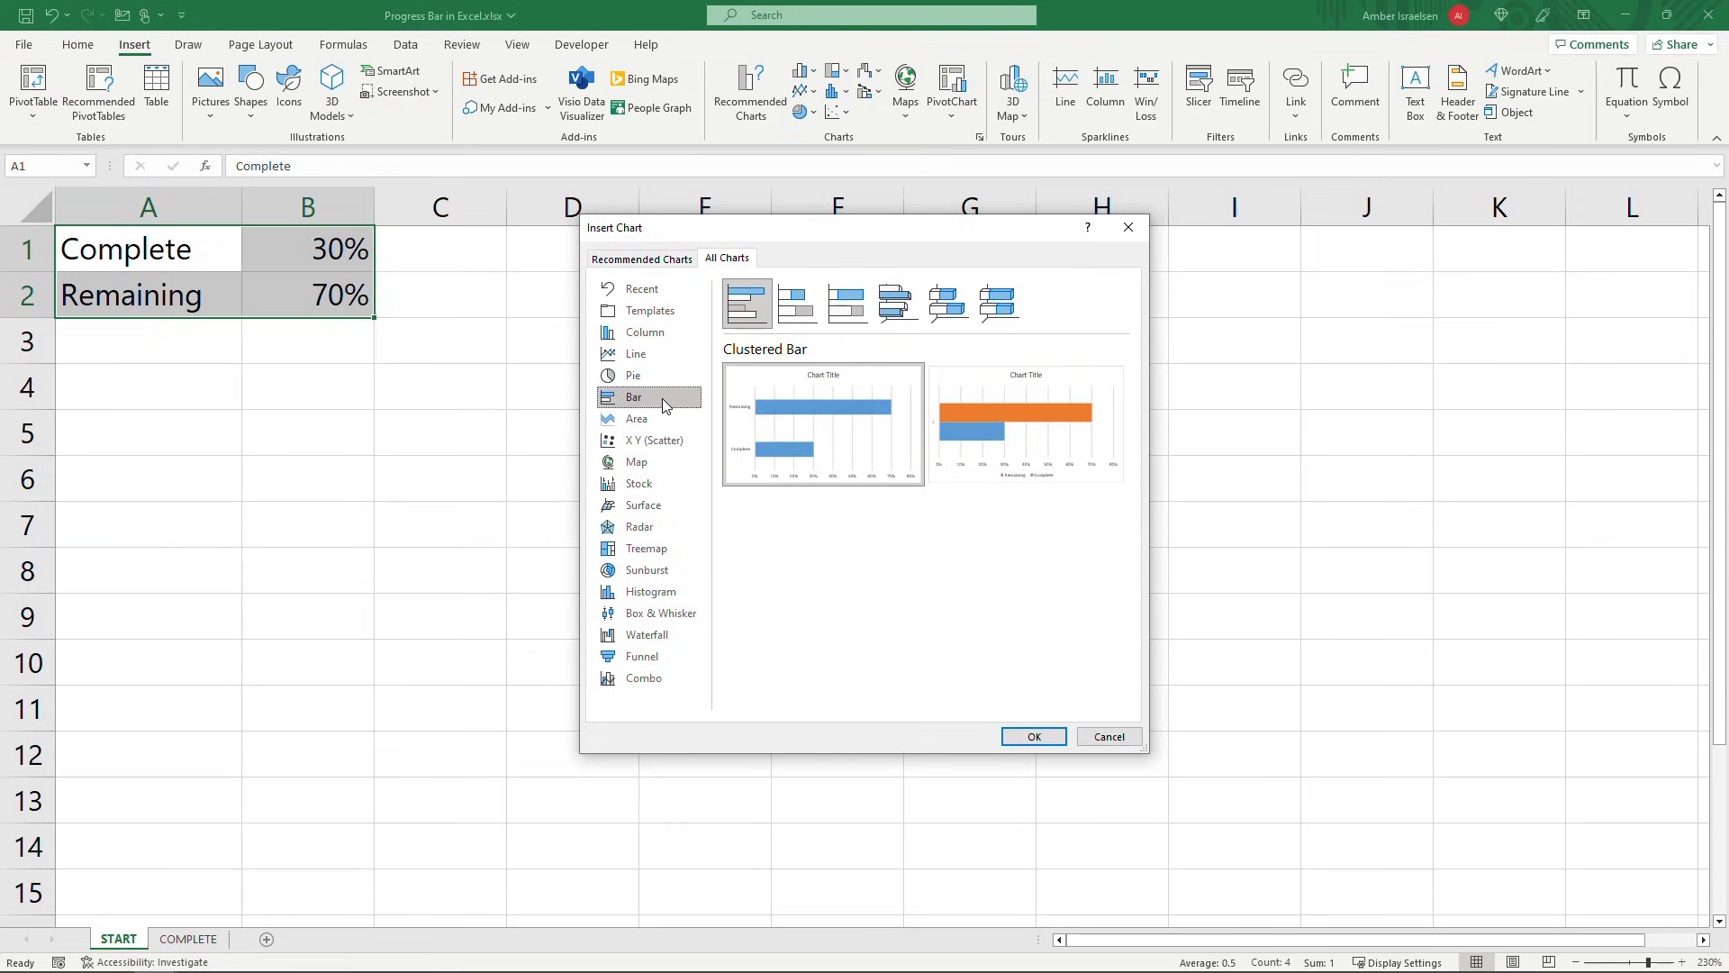
pyautogui.click(797, 316)
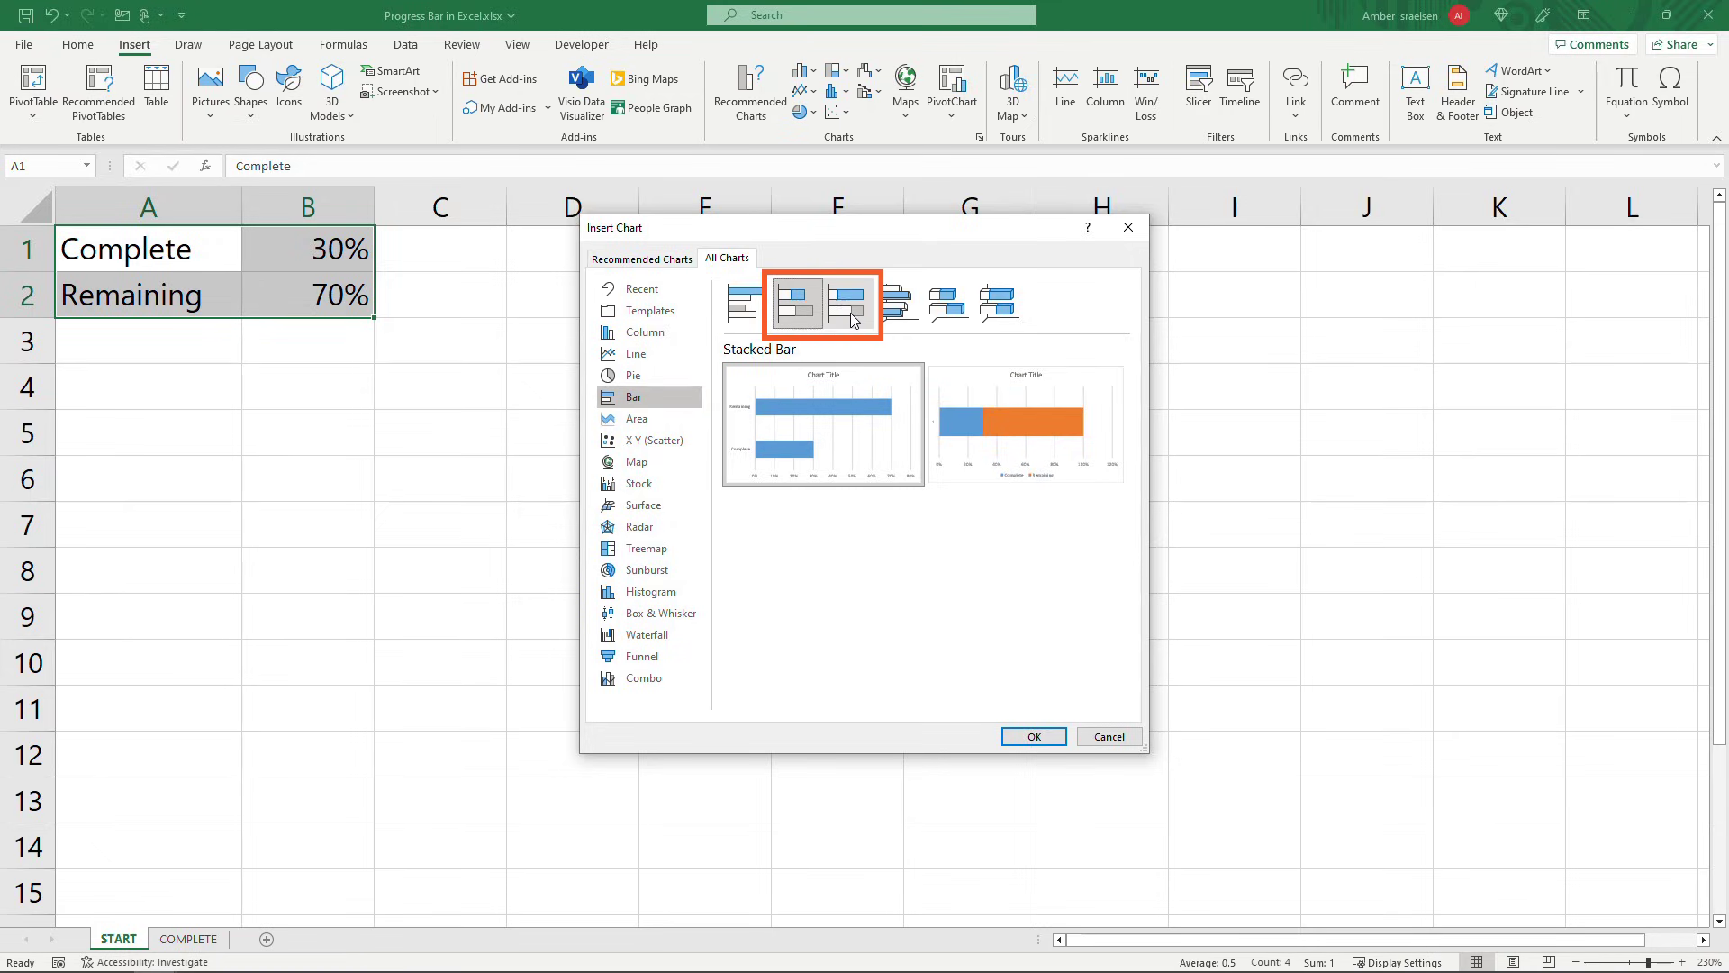
pyautogui.click(849, 307)
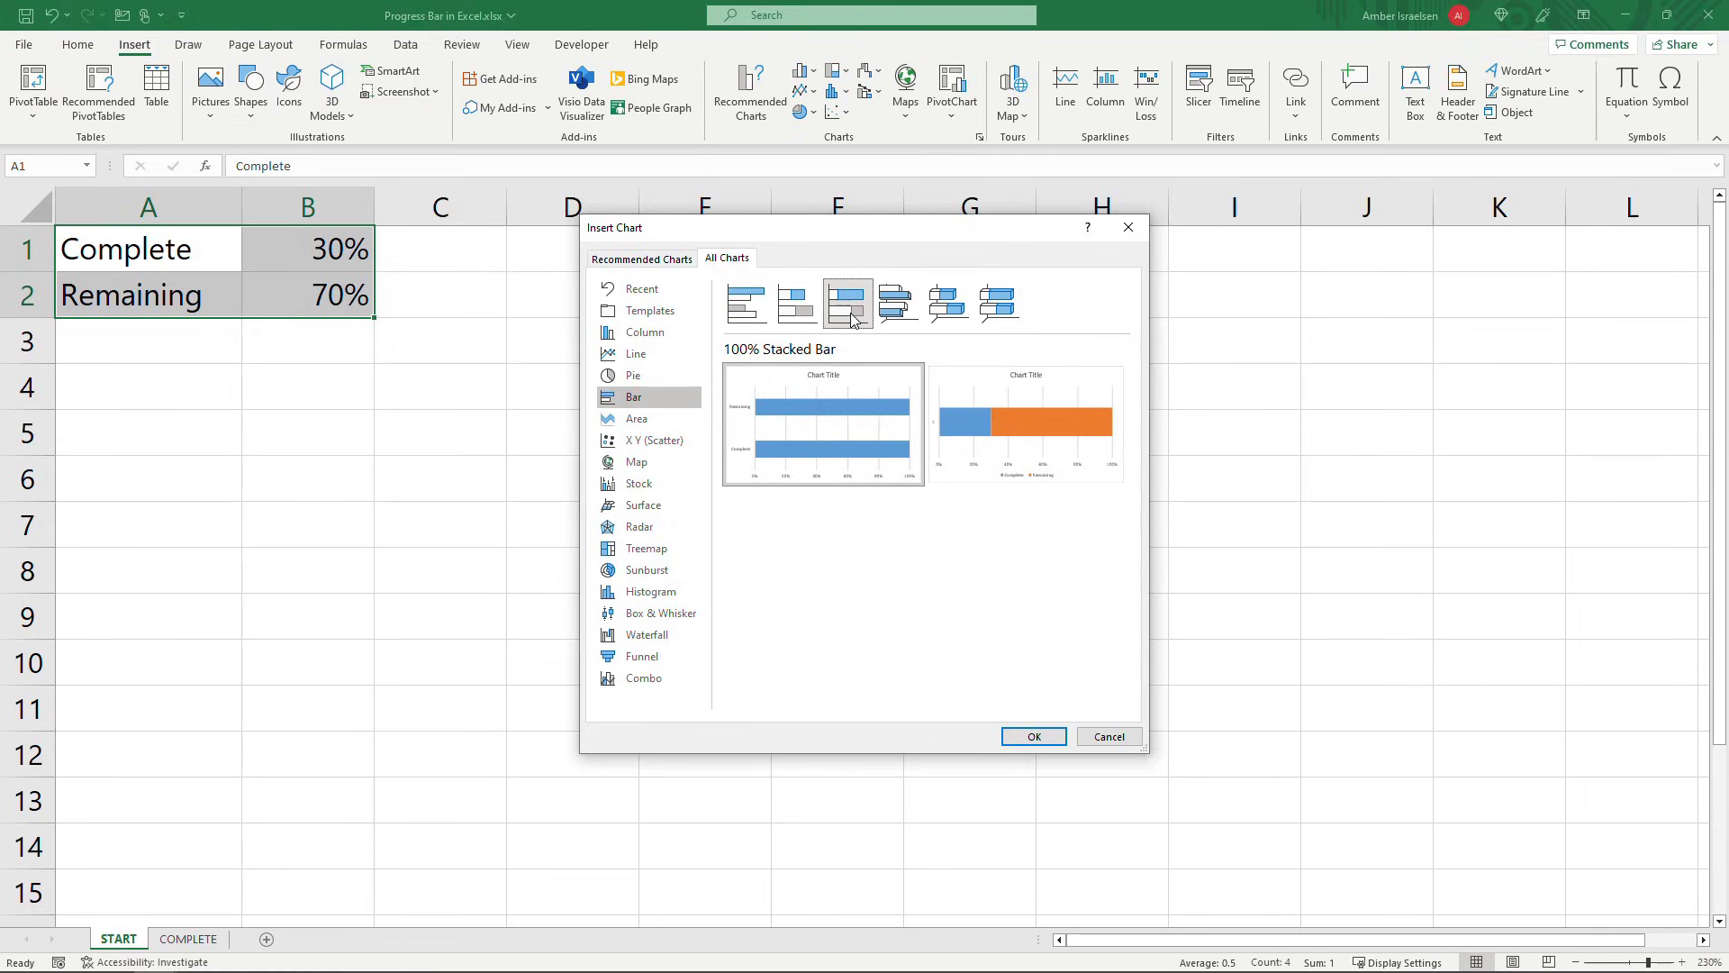
pyautogui.click(1013, 436)
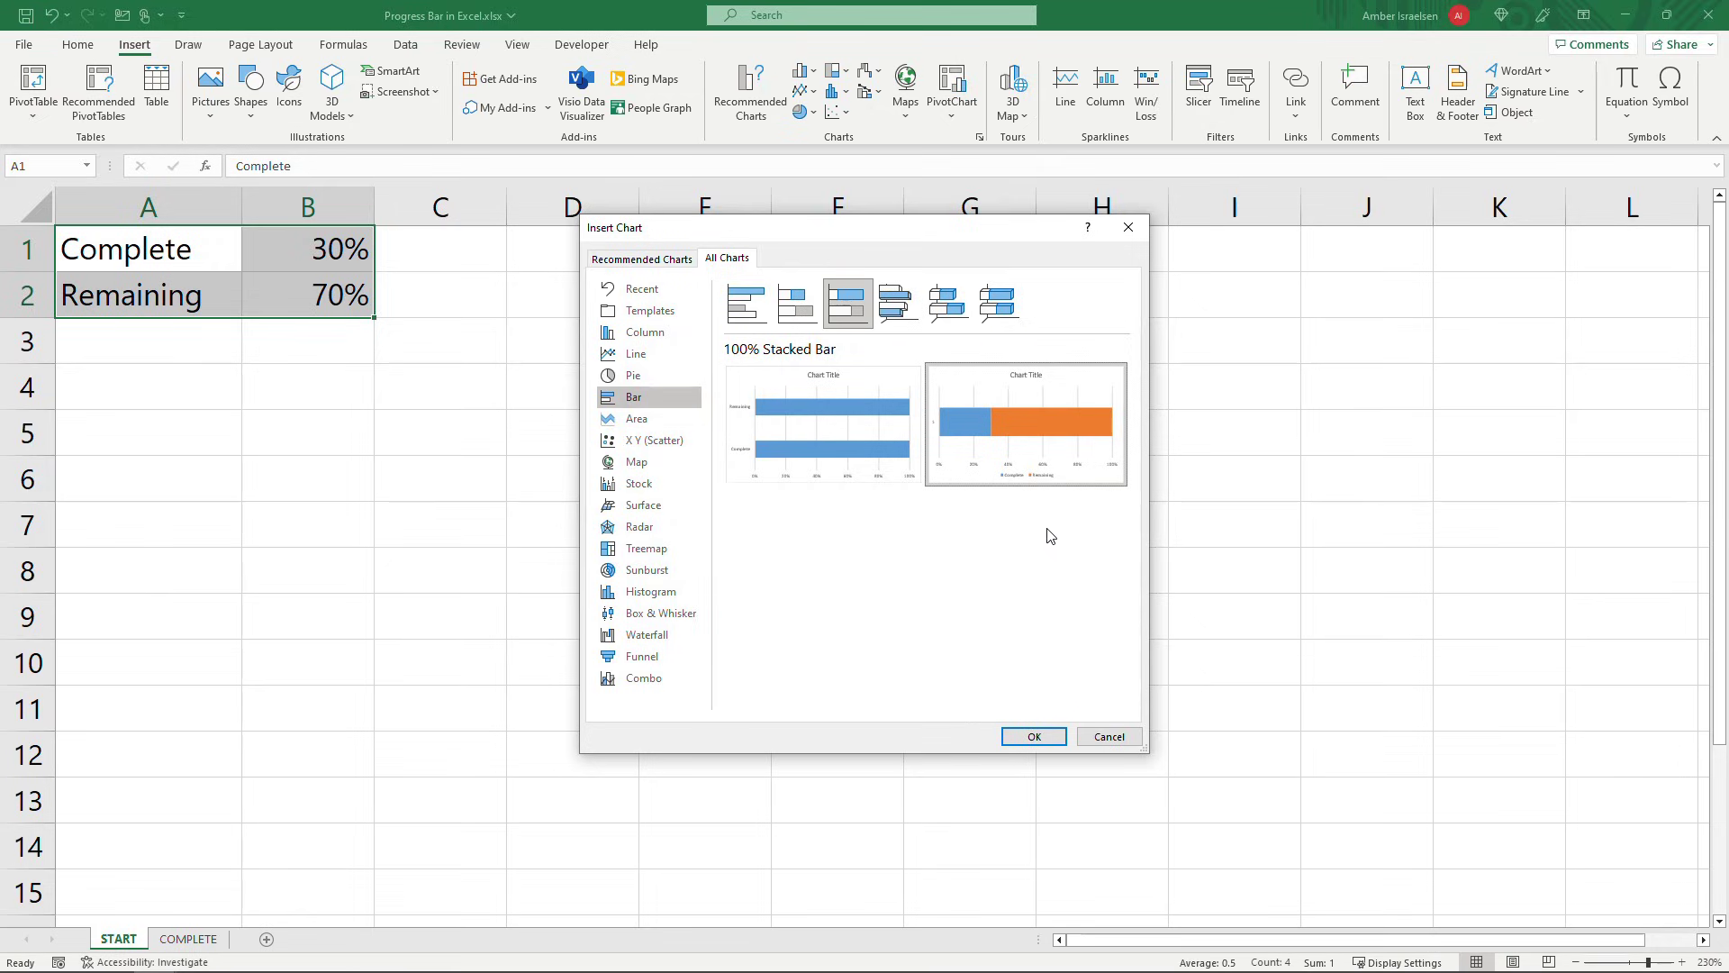
pyautogui.click(1034, 737)
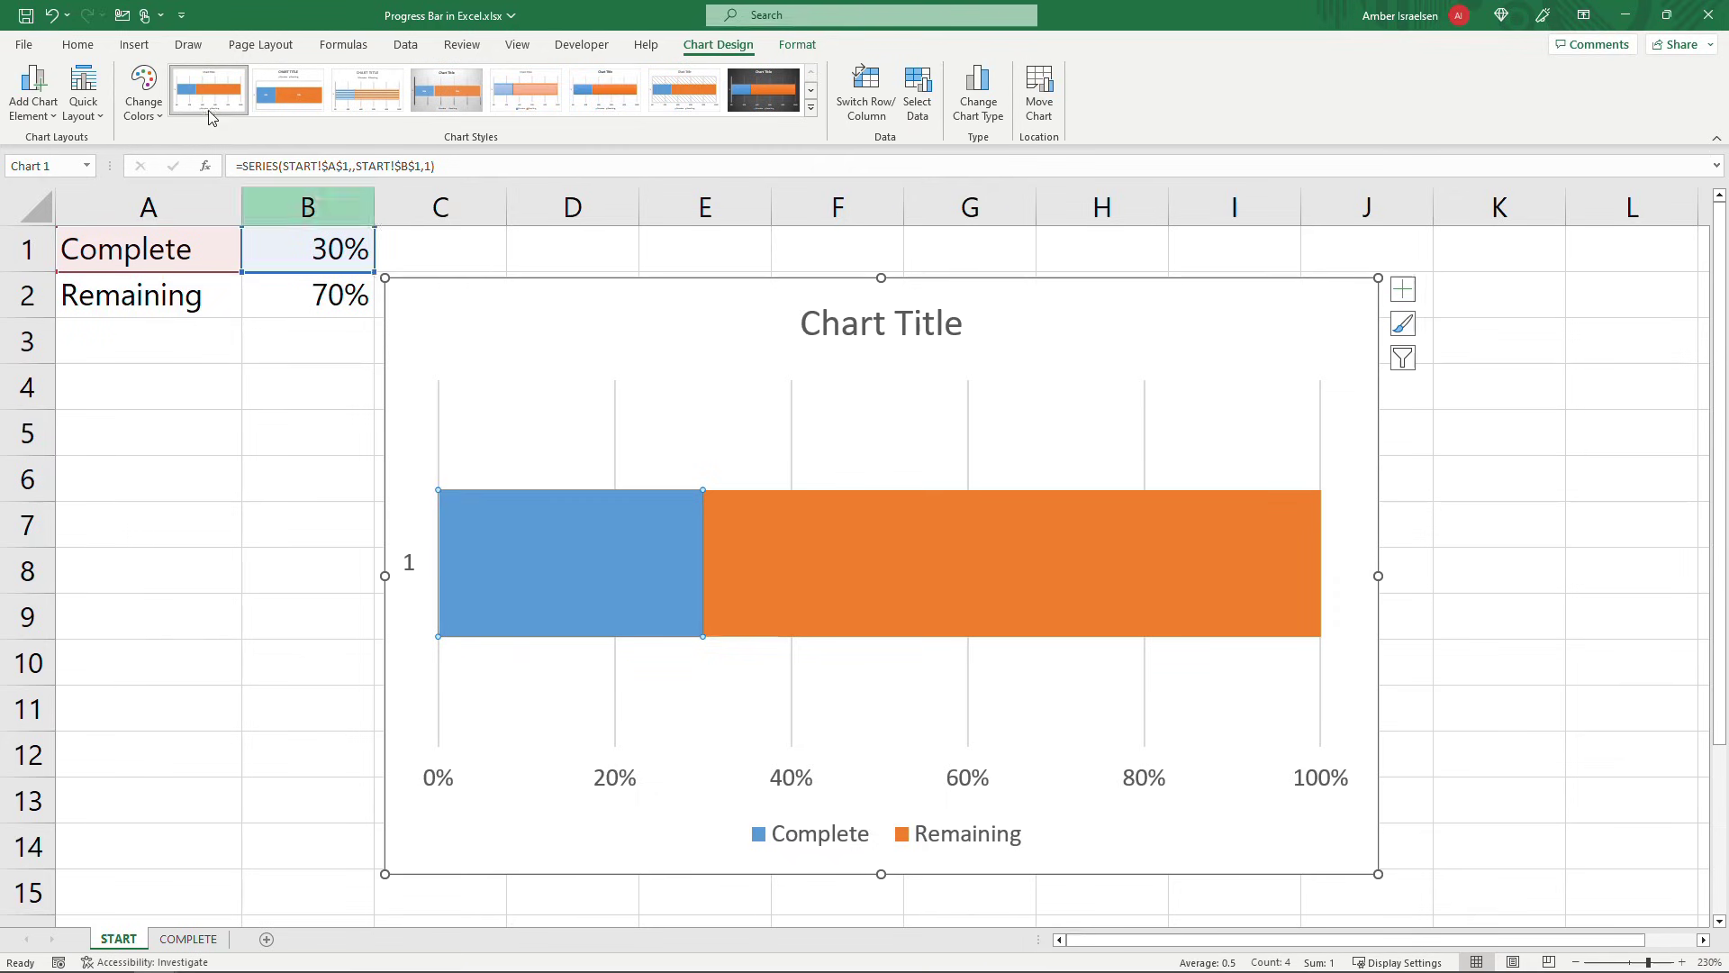
# Step: Fill the Complete segment dark blue and the Remaining segment light blue
pyautogui.click(86, 47)
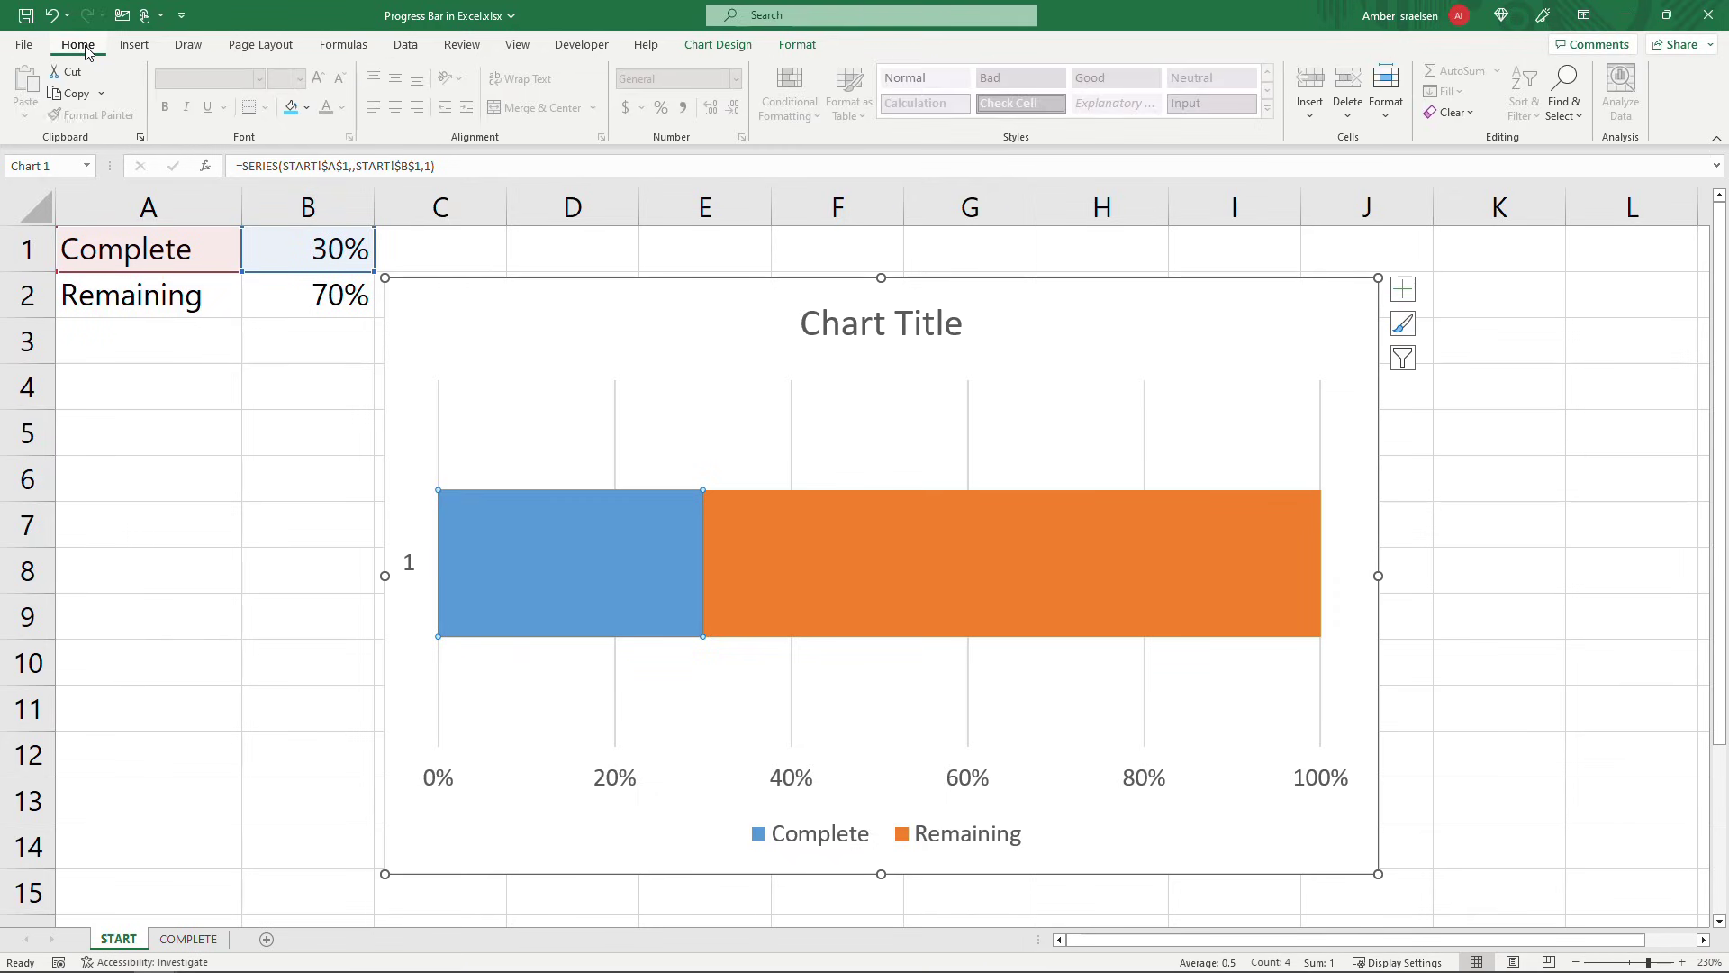
pyautogui.click(308, 108)
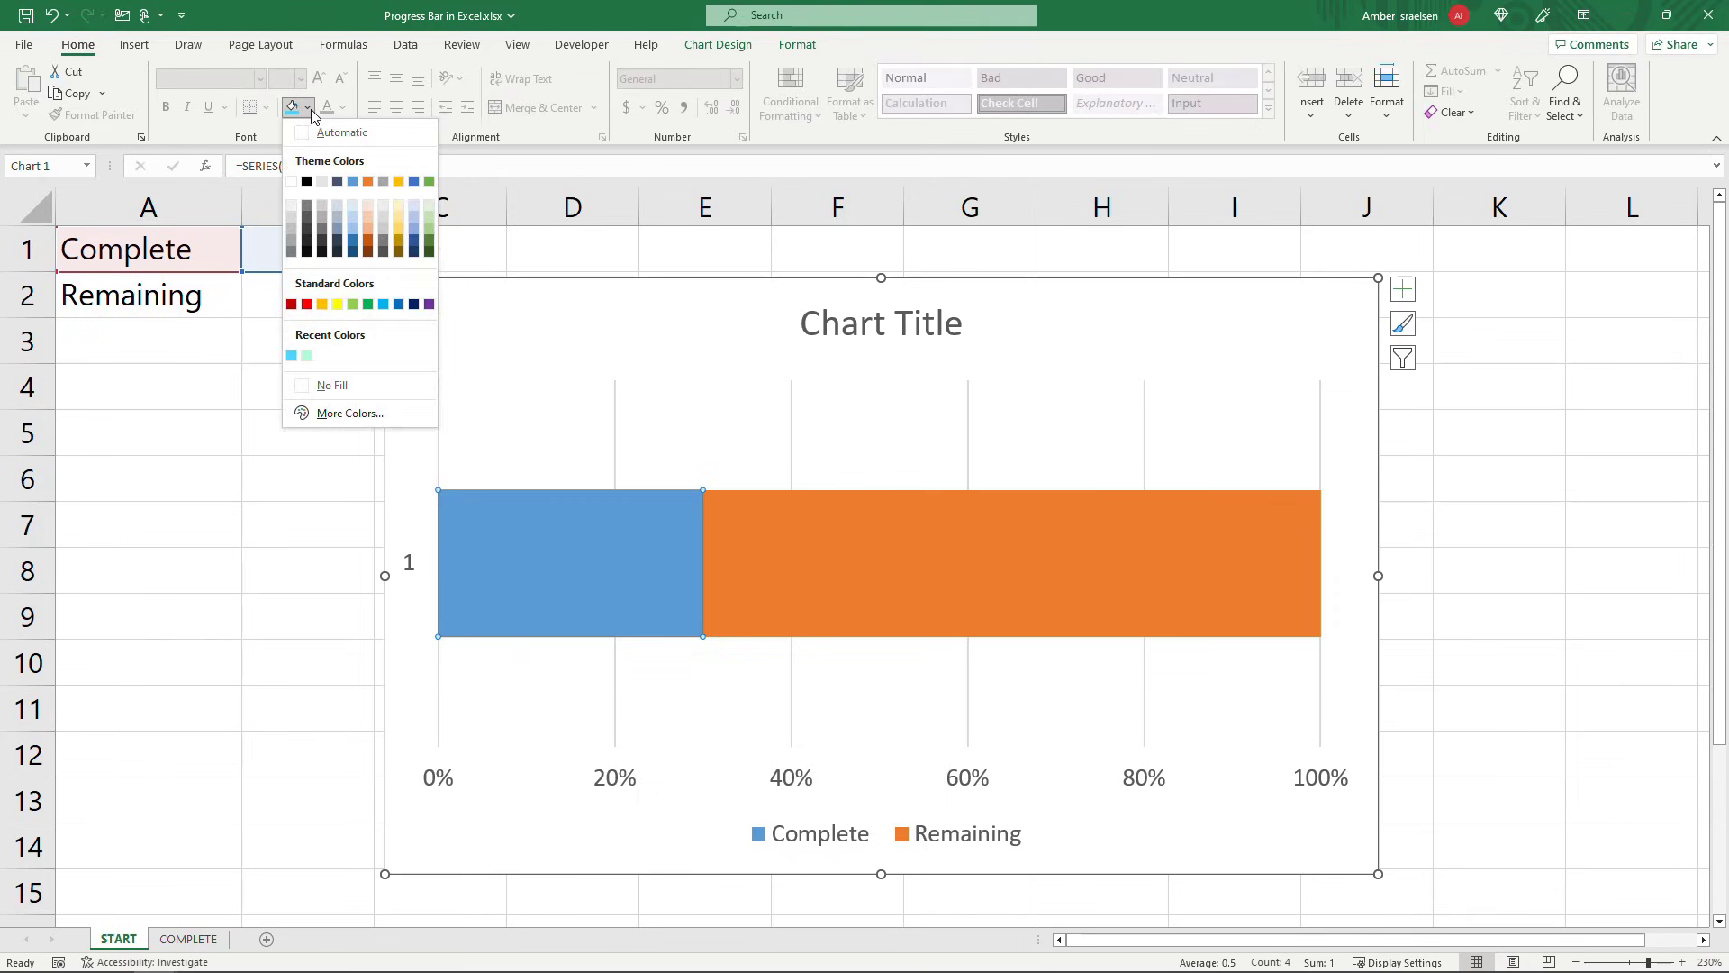
pyautogui.click(399, 305)
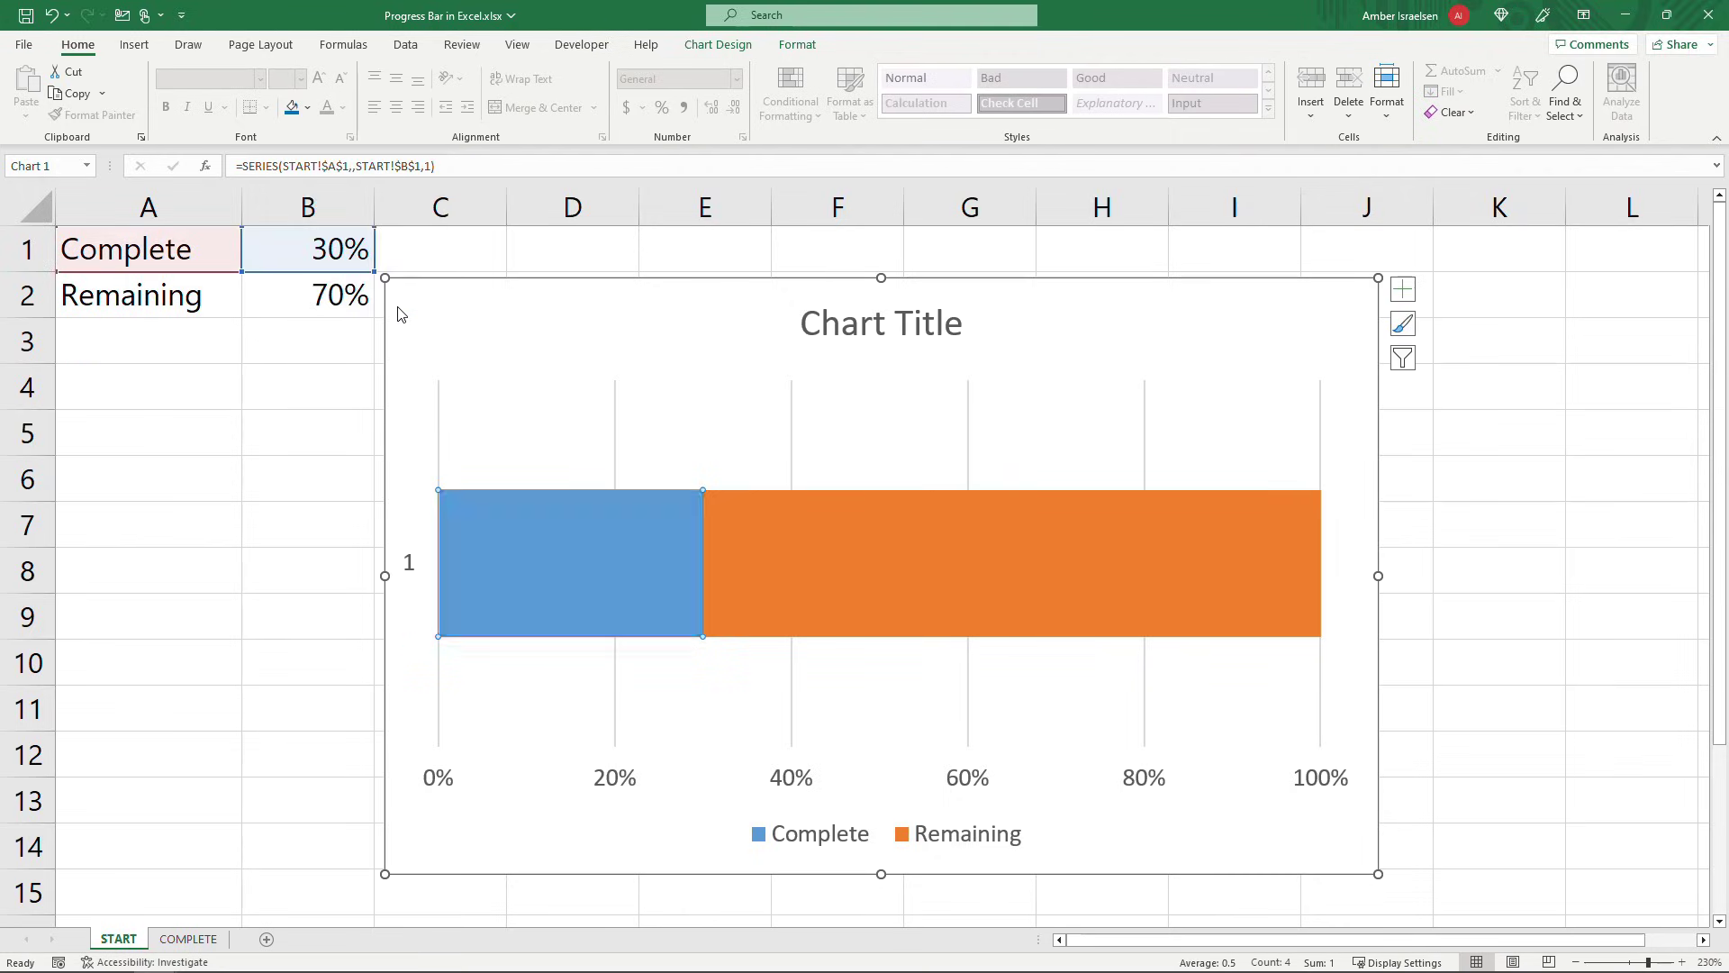
pyautogui.click(769, 528)
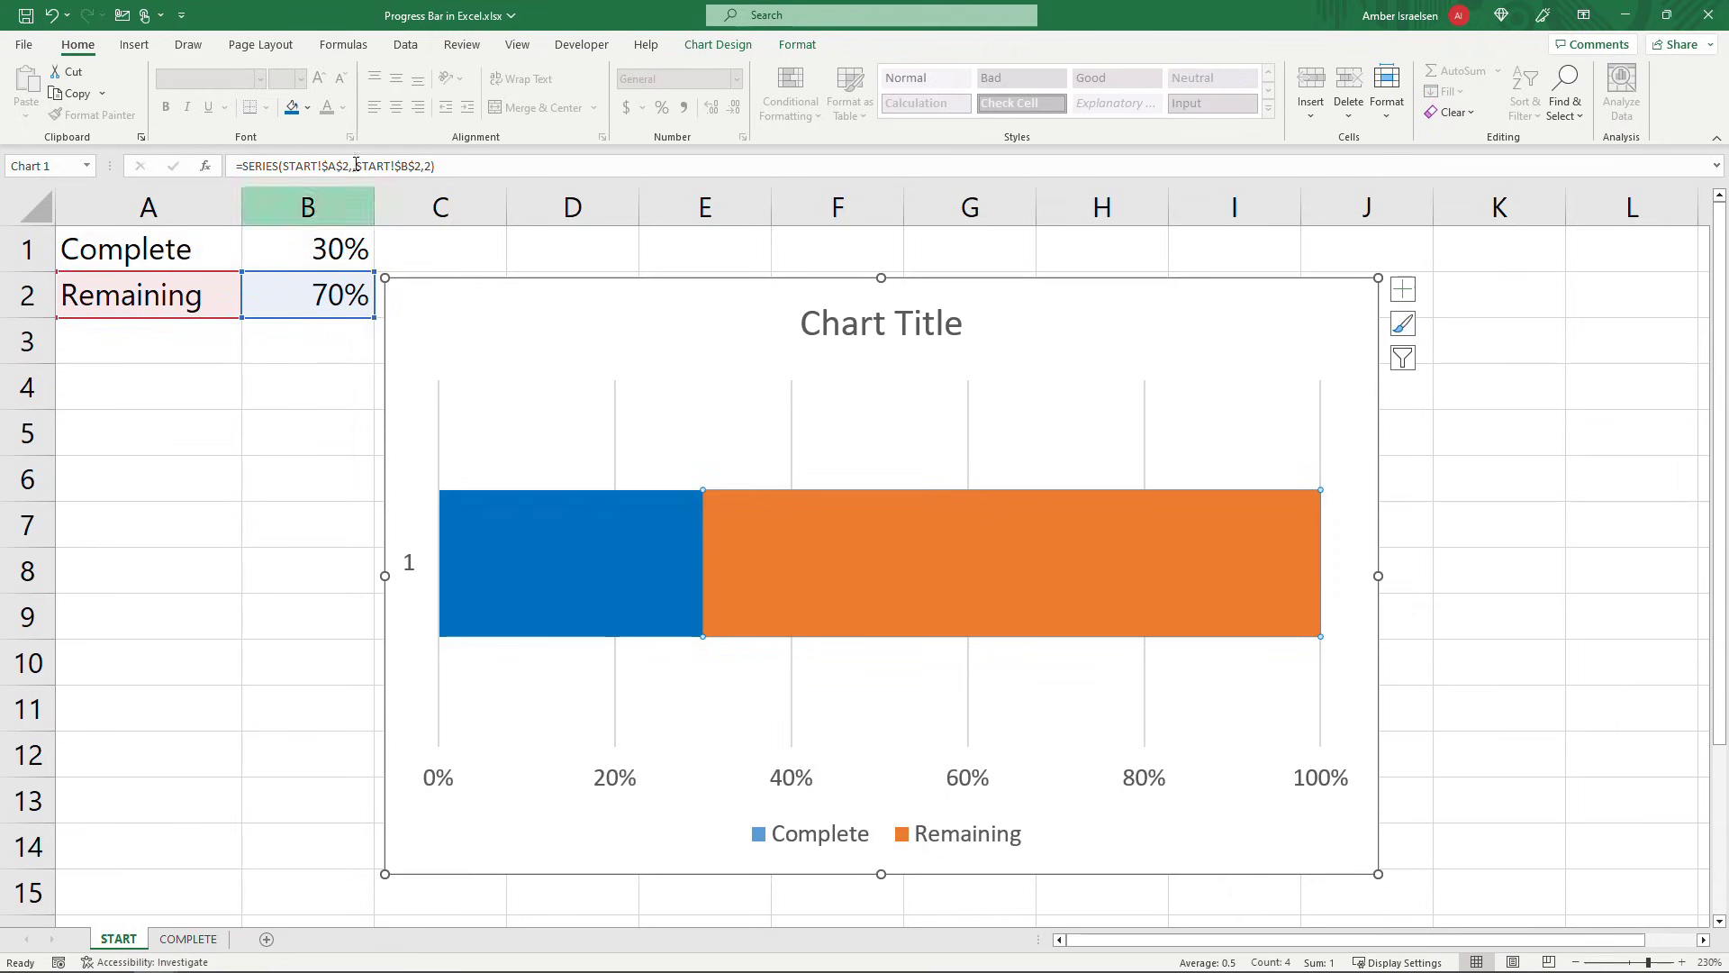
pyautogui.click(307, 107)
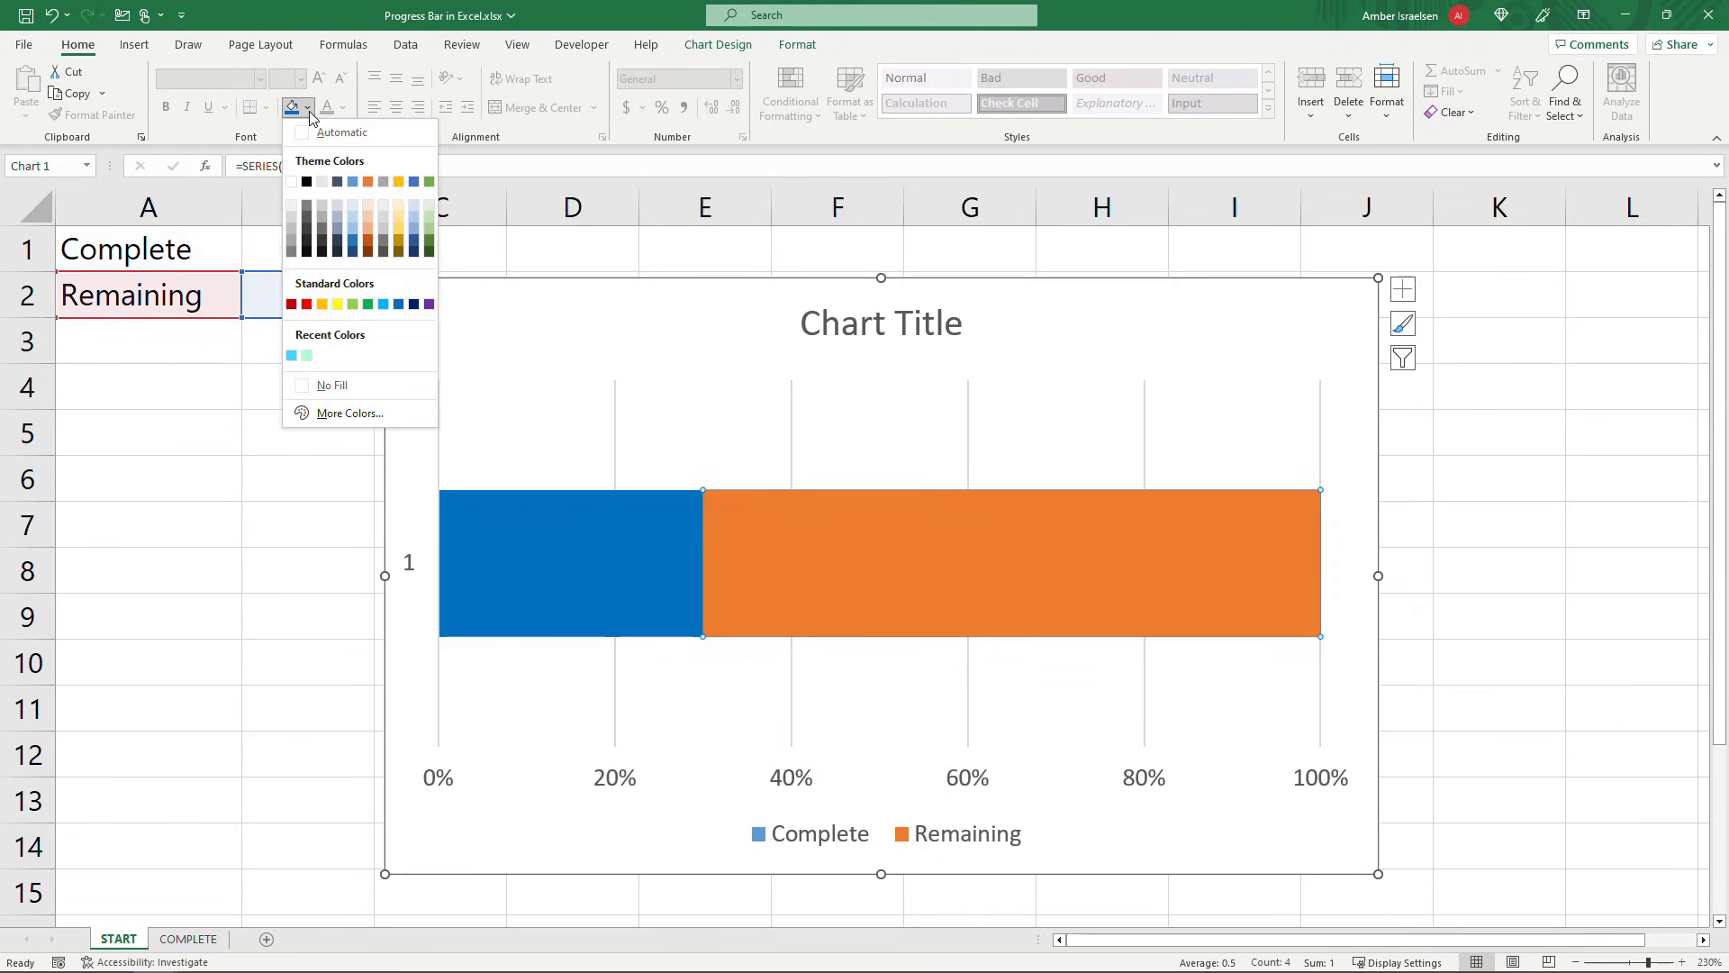
pyautogui.click(385, 305)
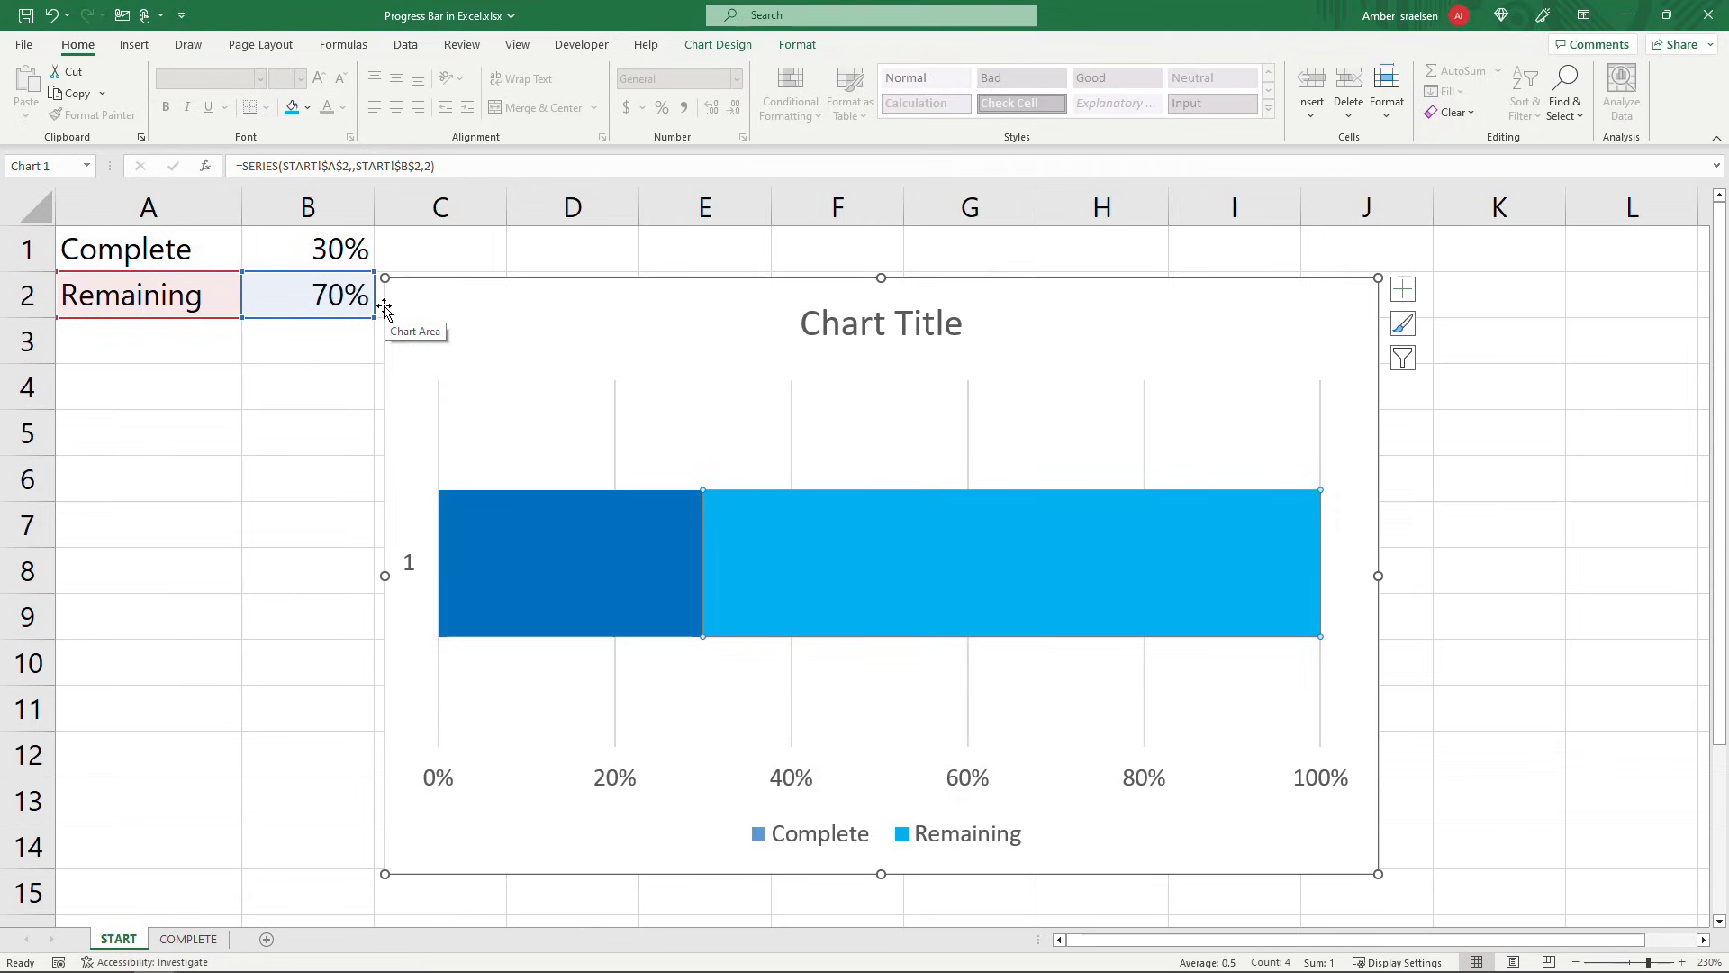
# Step: Add a data label showing 30% to the Complete segment
pyautogui.click(492, 541)
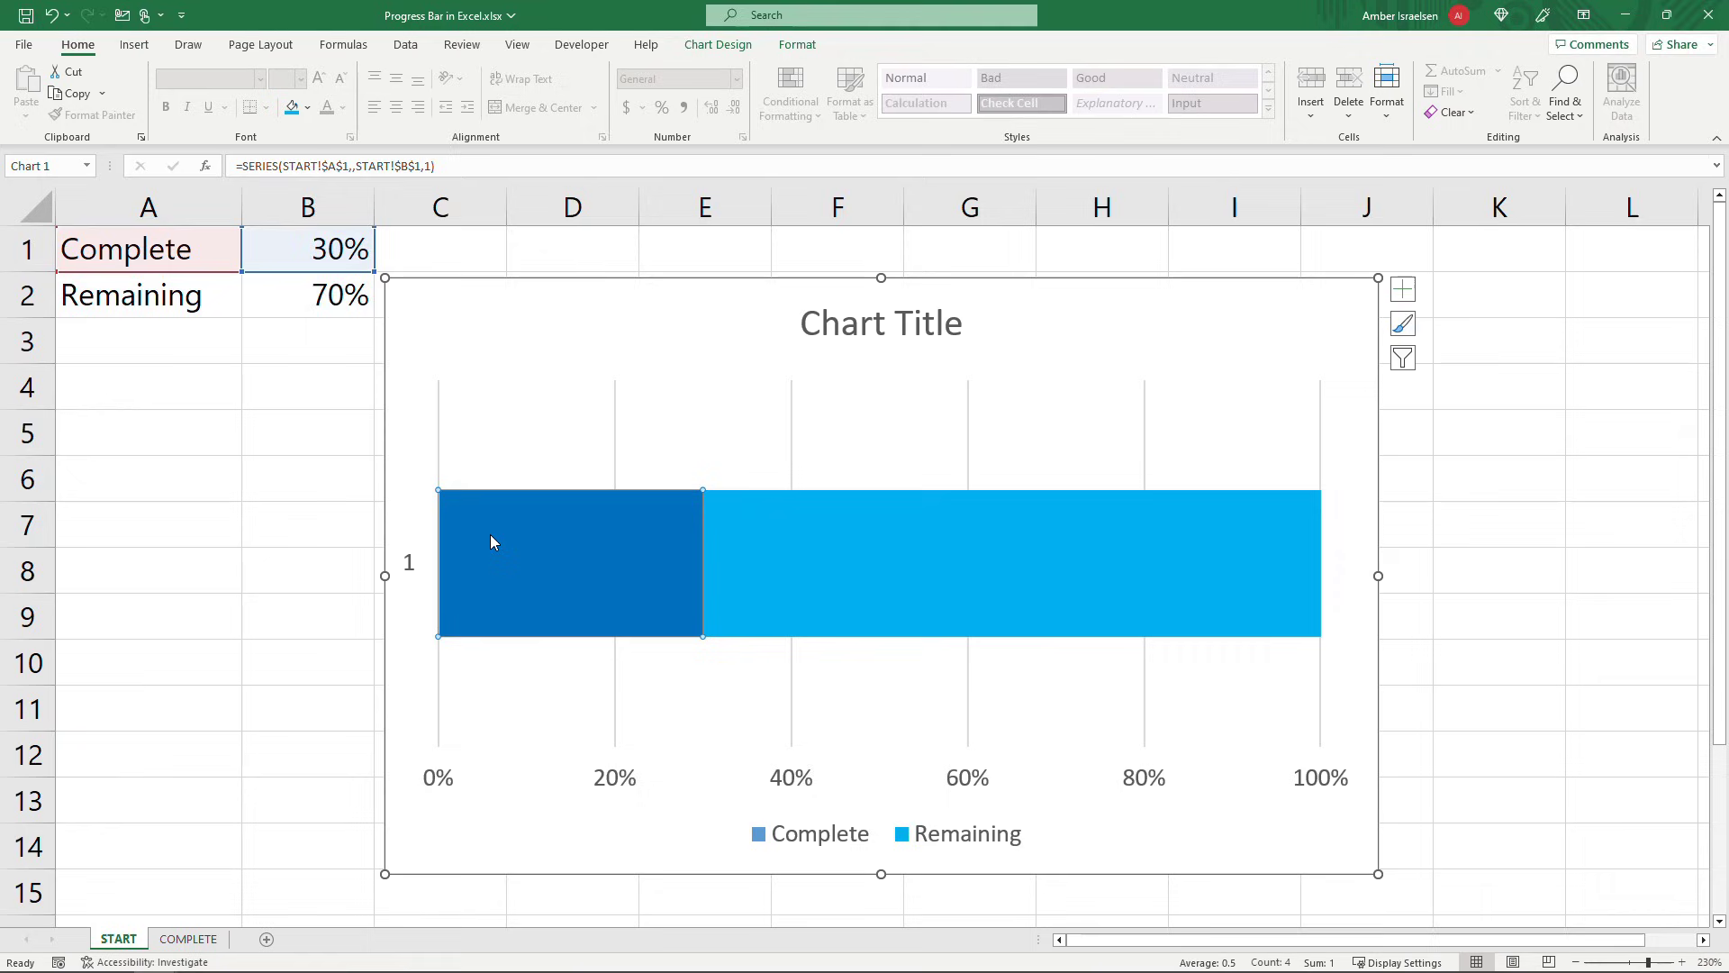
pyautogui.rightClick(492, 541)
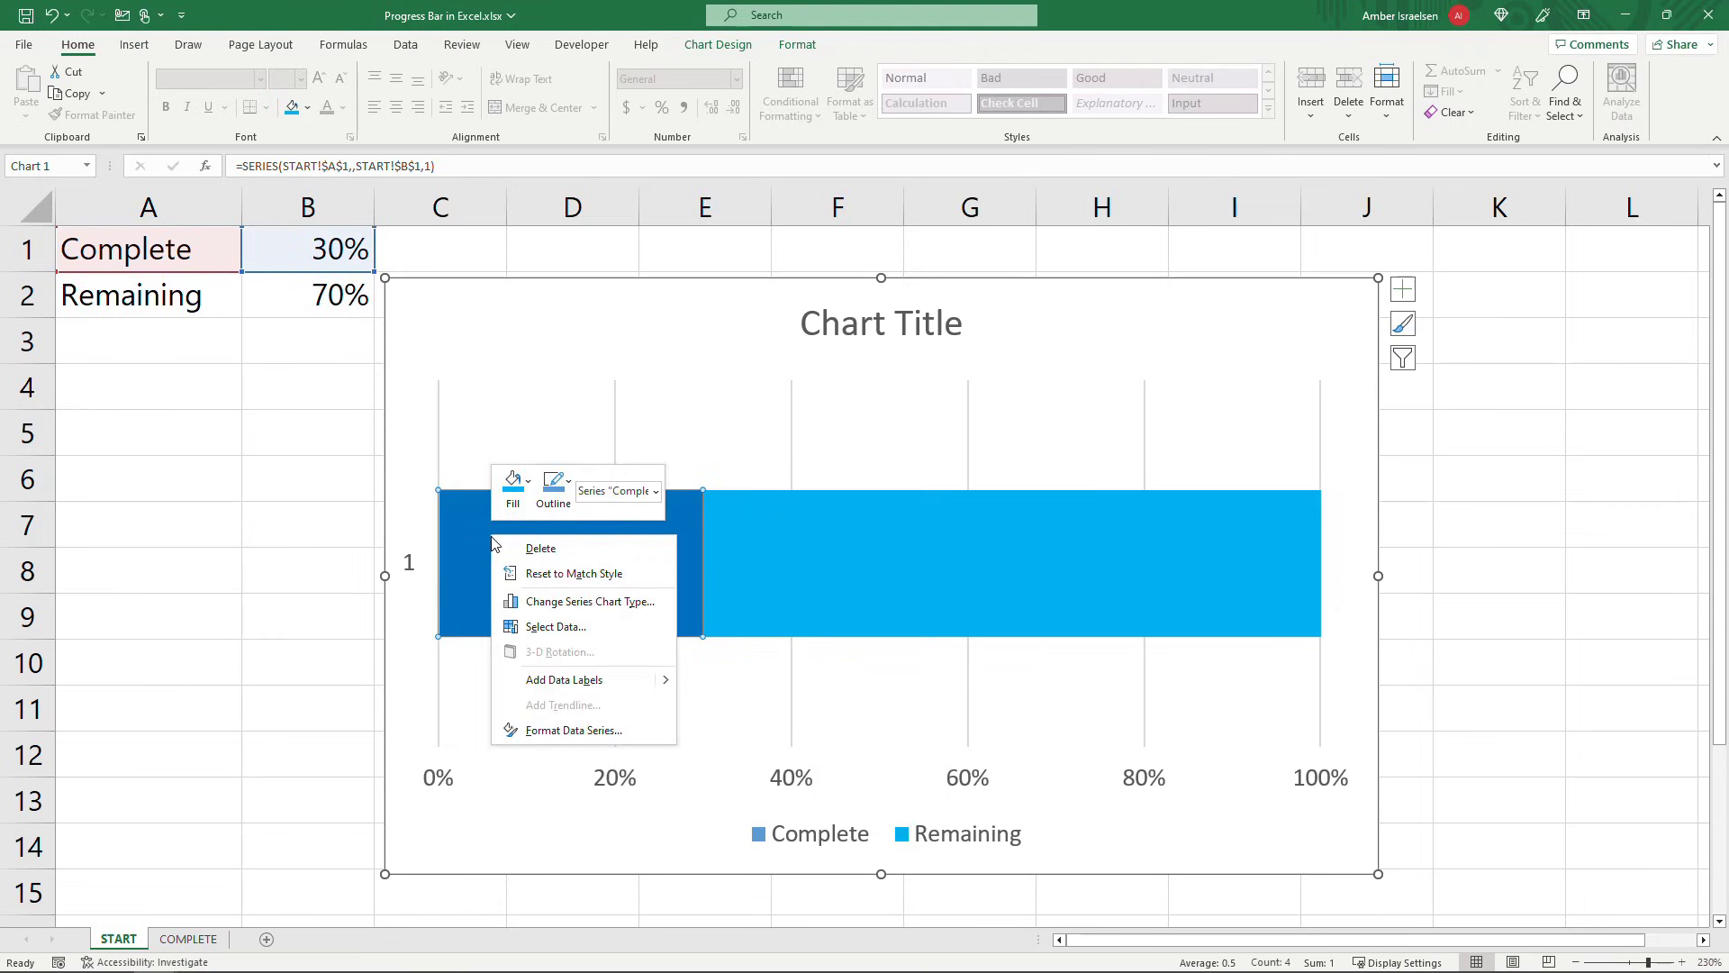
pyautogui.click(590, 682)
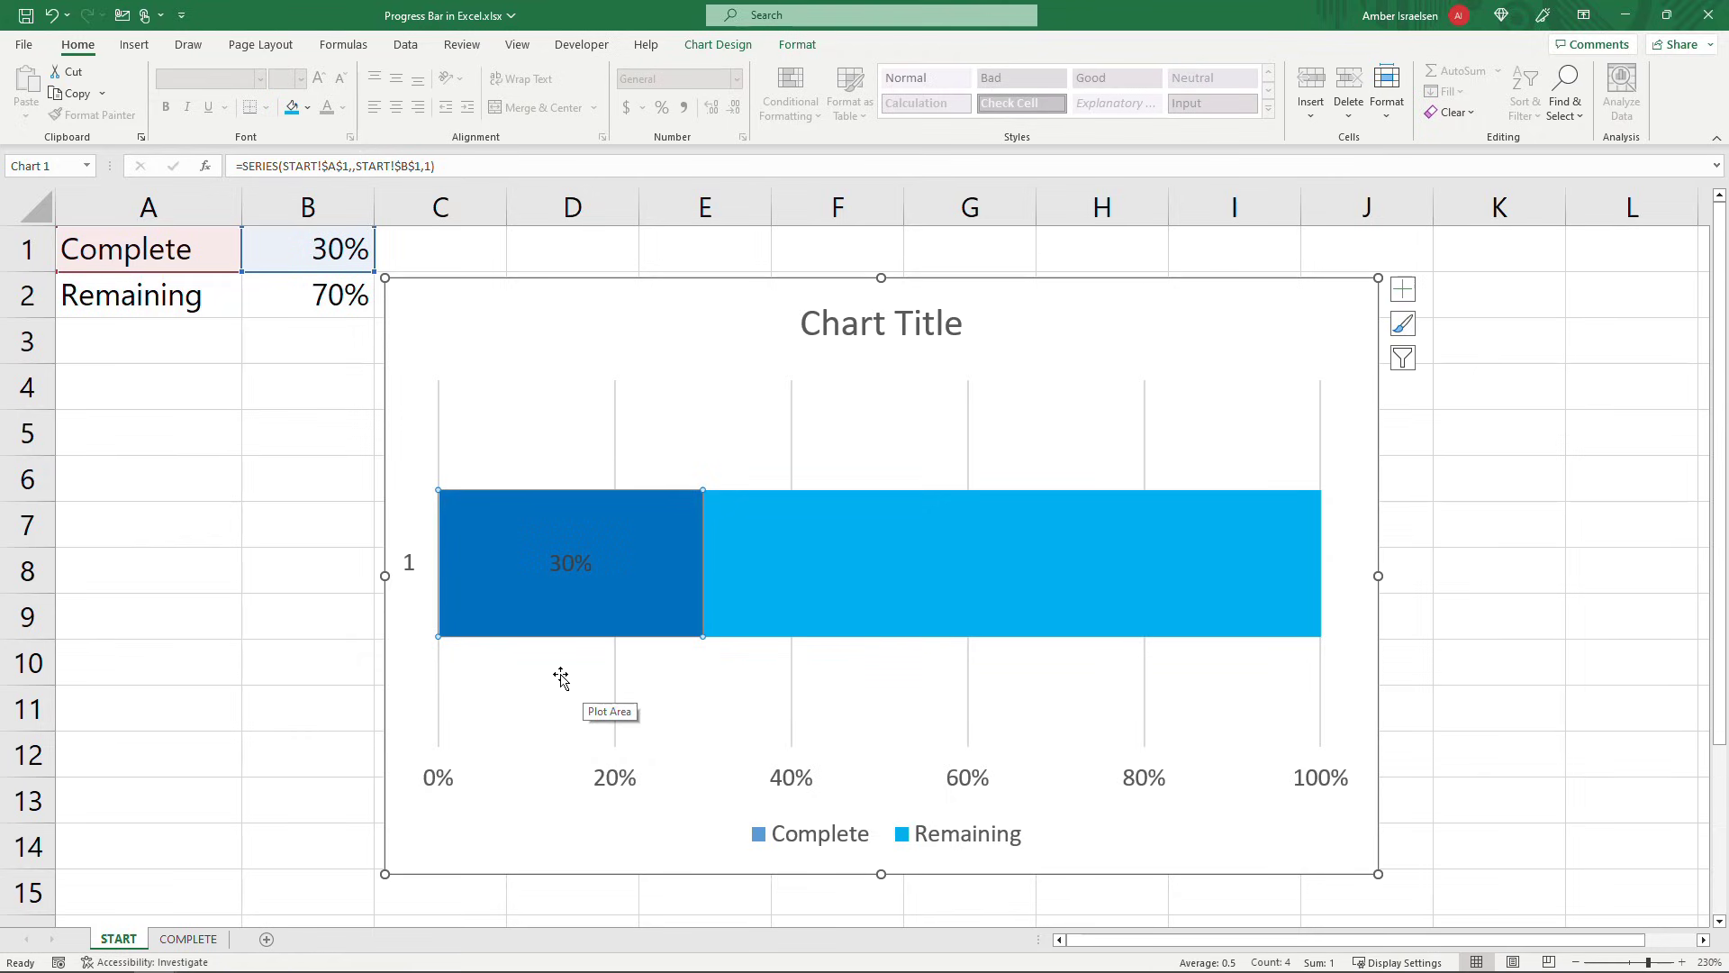
# Step: Format the 30% label as white Segoe UI text, sized 36 then reduced to 32 pt
pyautogui.click(580, 565)
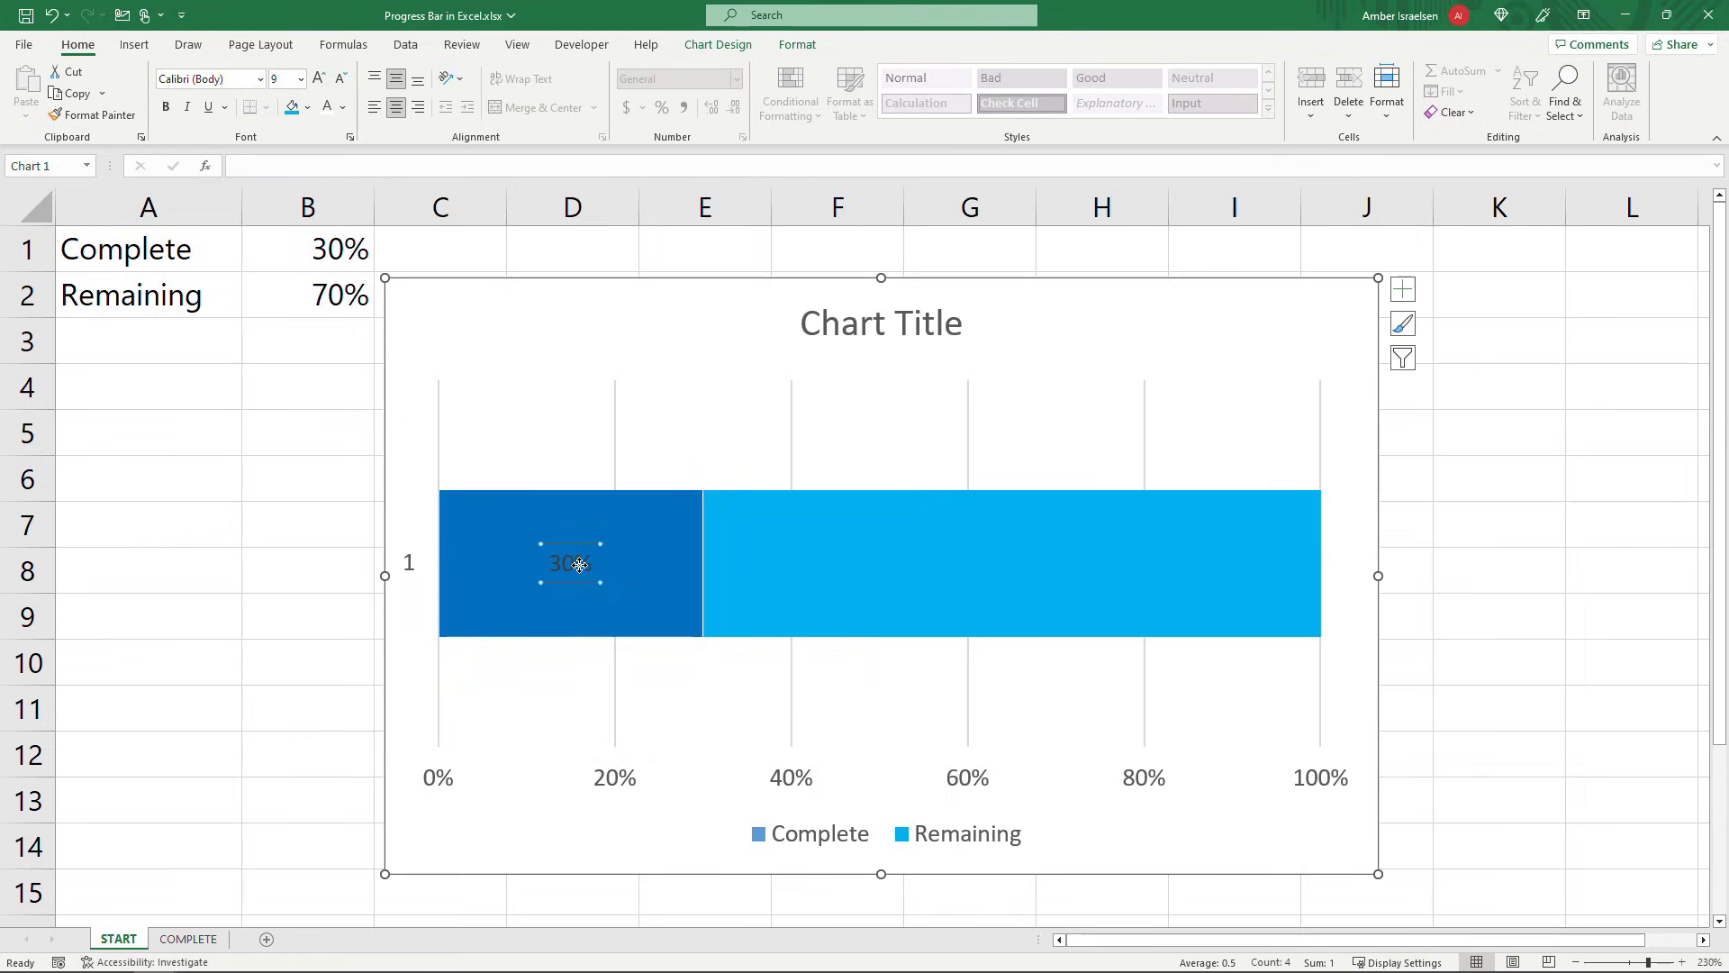
pyautogui.click(300, 80)
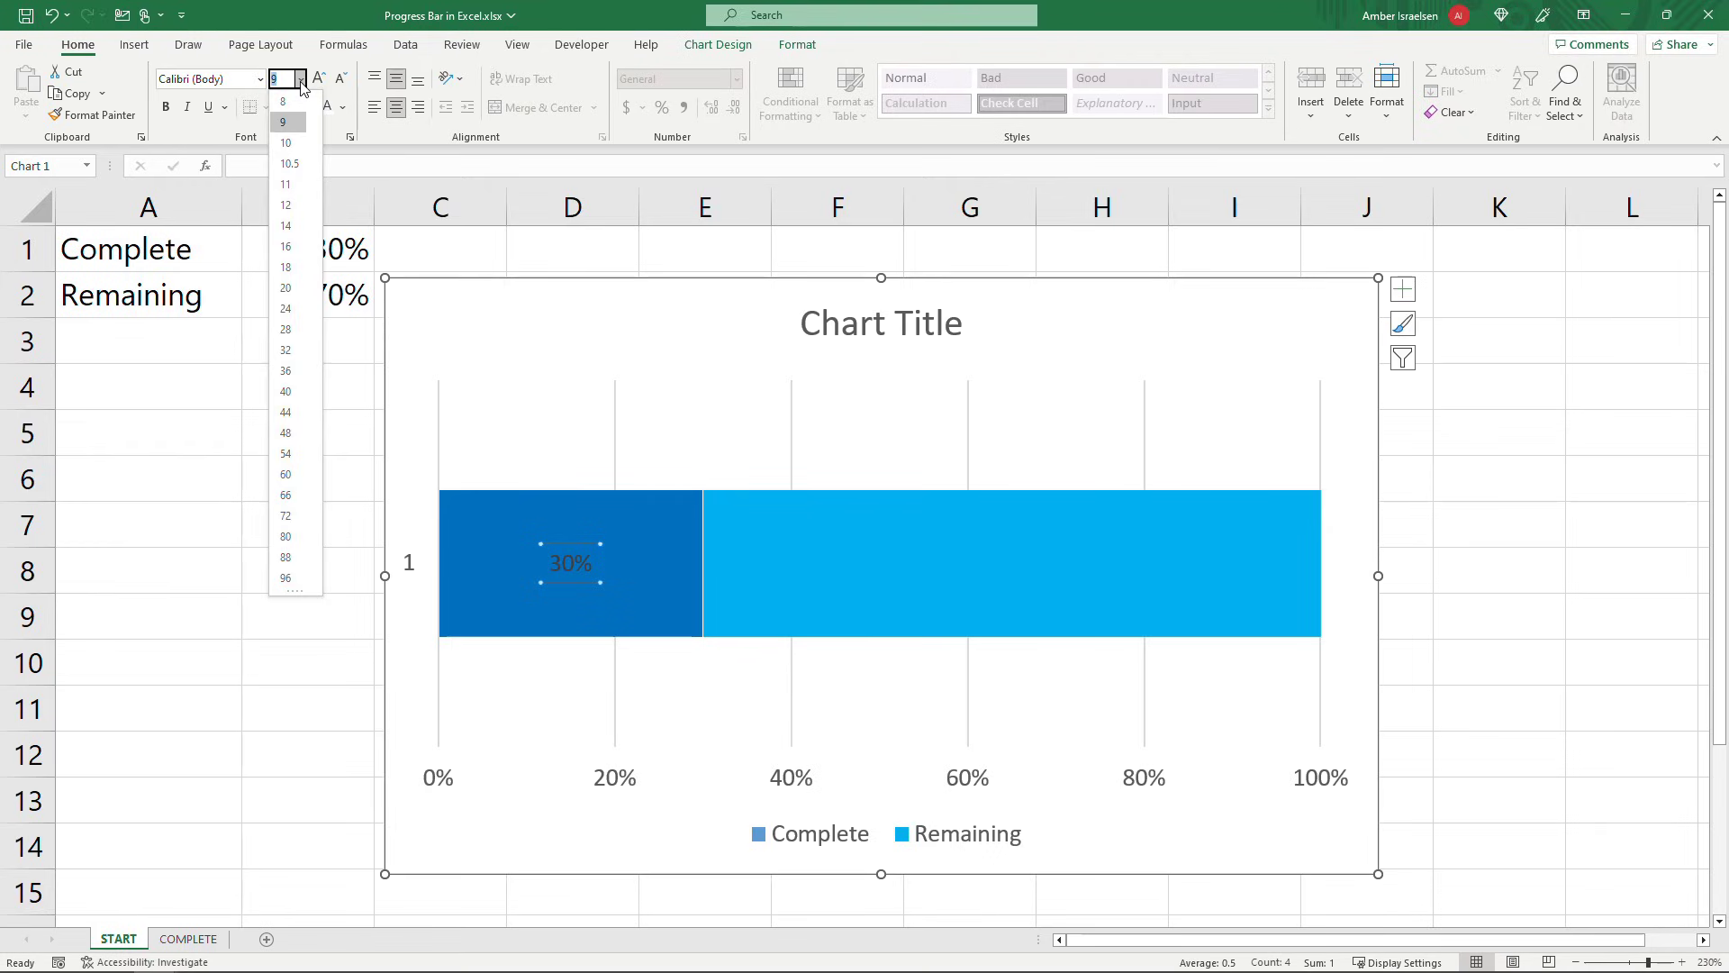
pyautogui.click(286, 371)
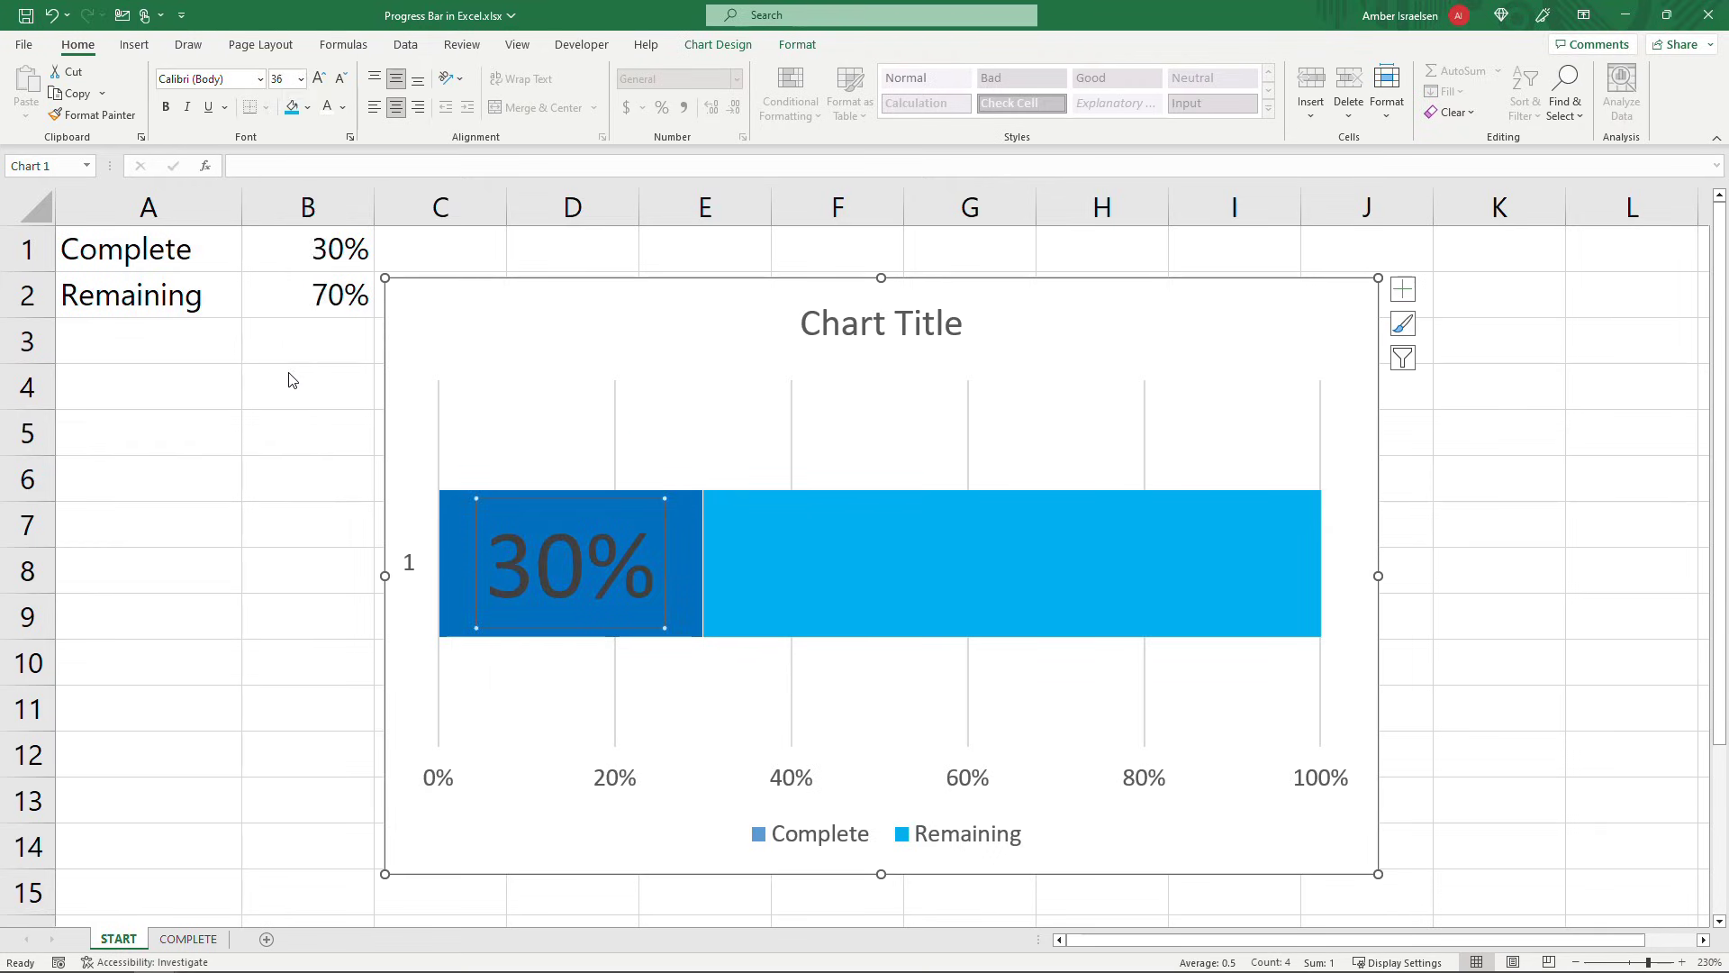
pyautogui.click(327, 108)
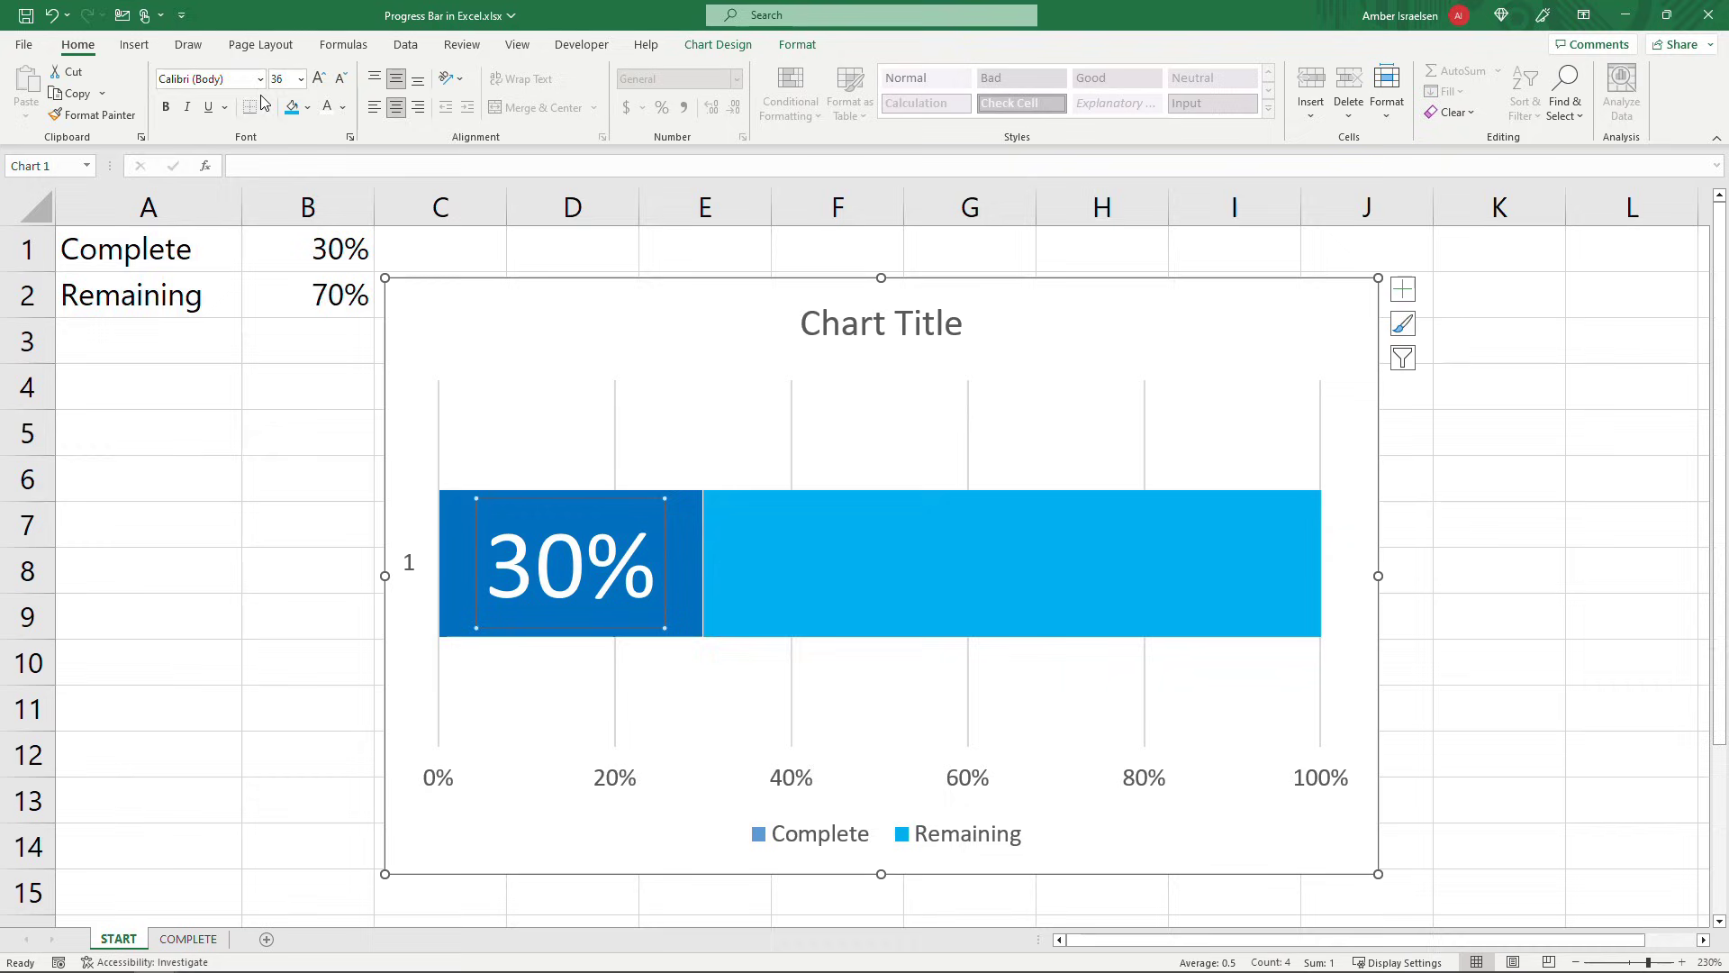
pyautogui.click(228, 83)
pyautogui.write('Segoe')
pyautogui.press('Return')
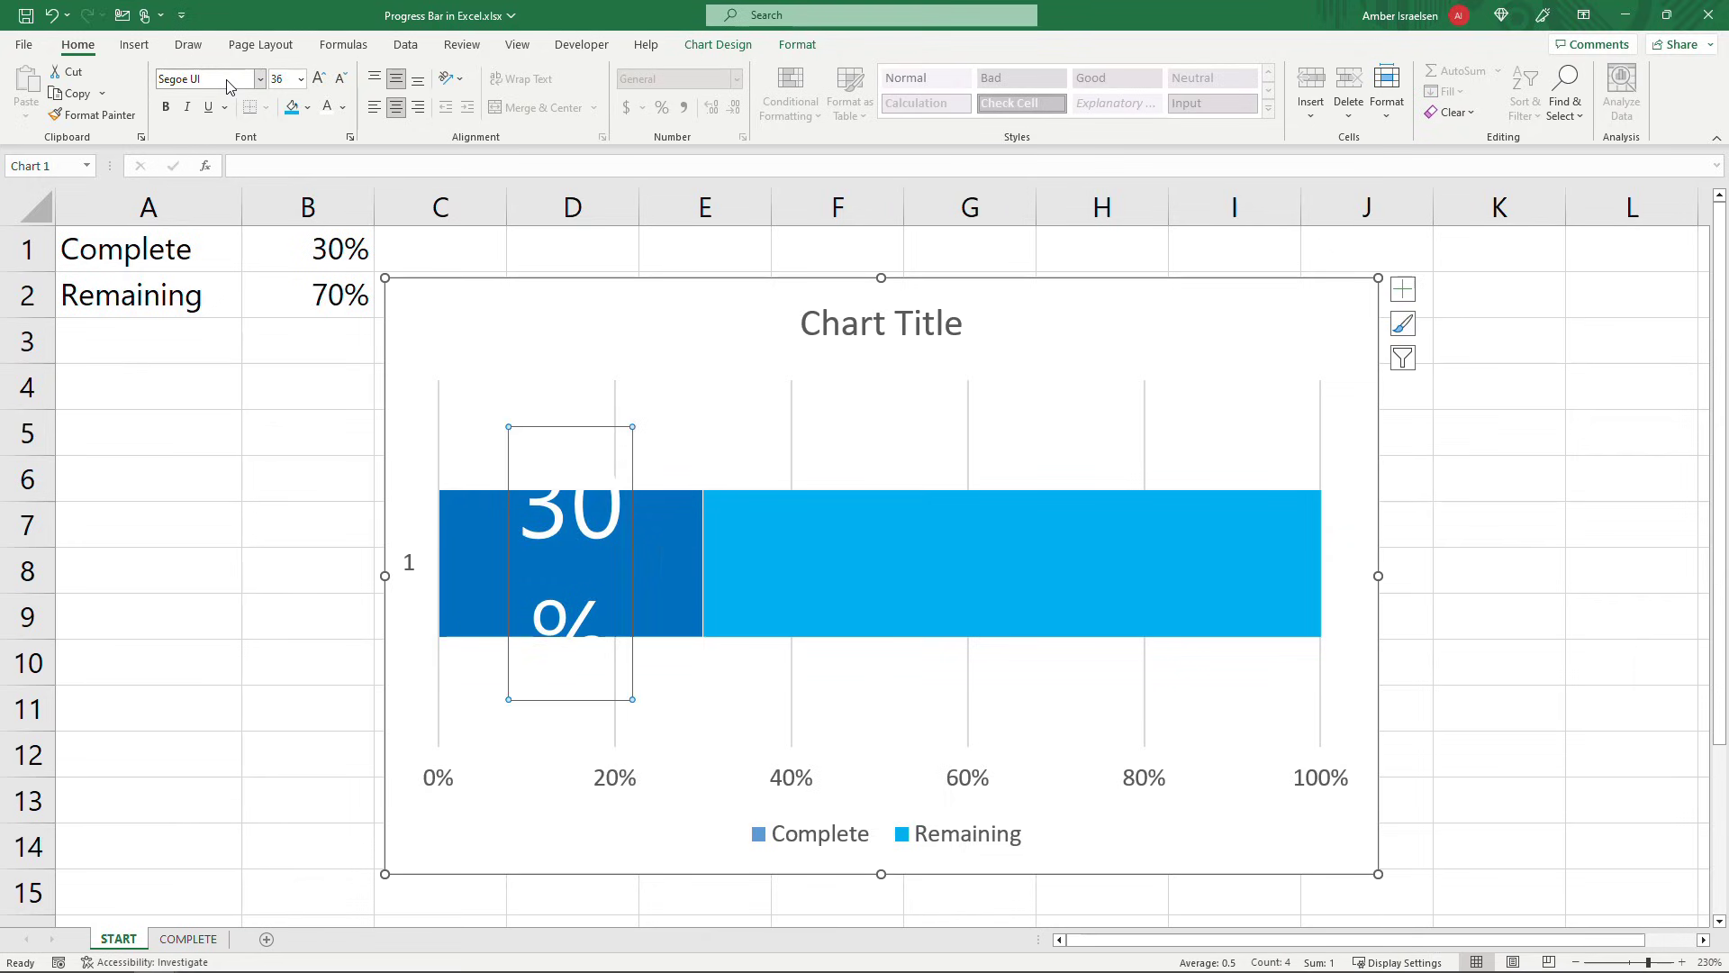
pyautogui.click(343, 82)
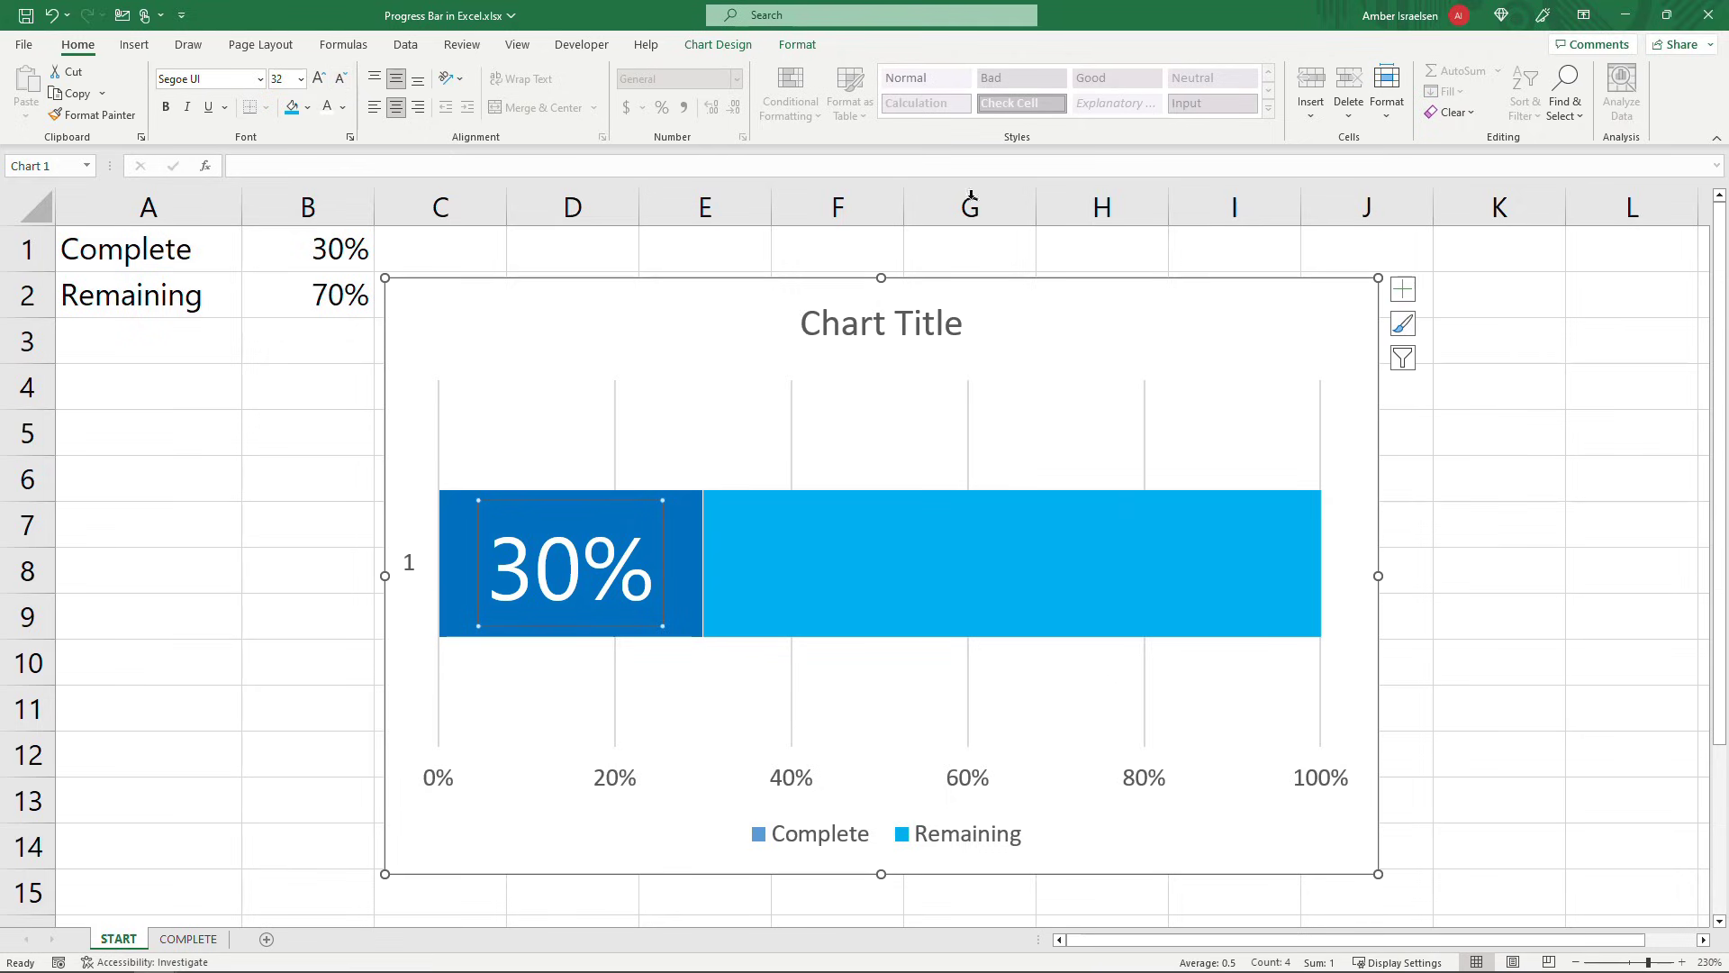
# Step: Hide the chart's axes, gridlines and legend while keeping the 30% data label
pyautogui.click(1403, 290)
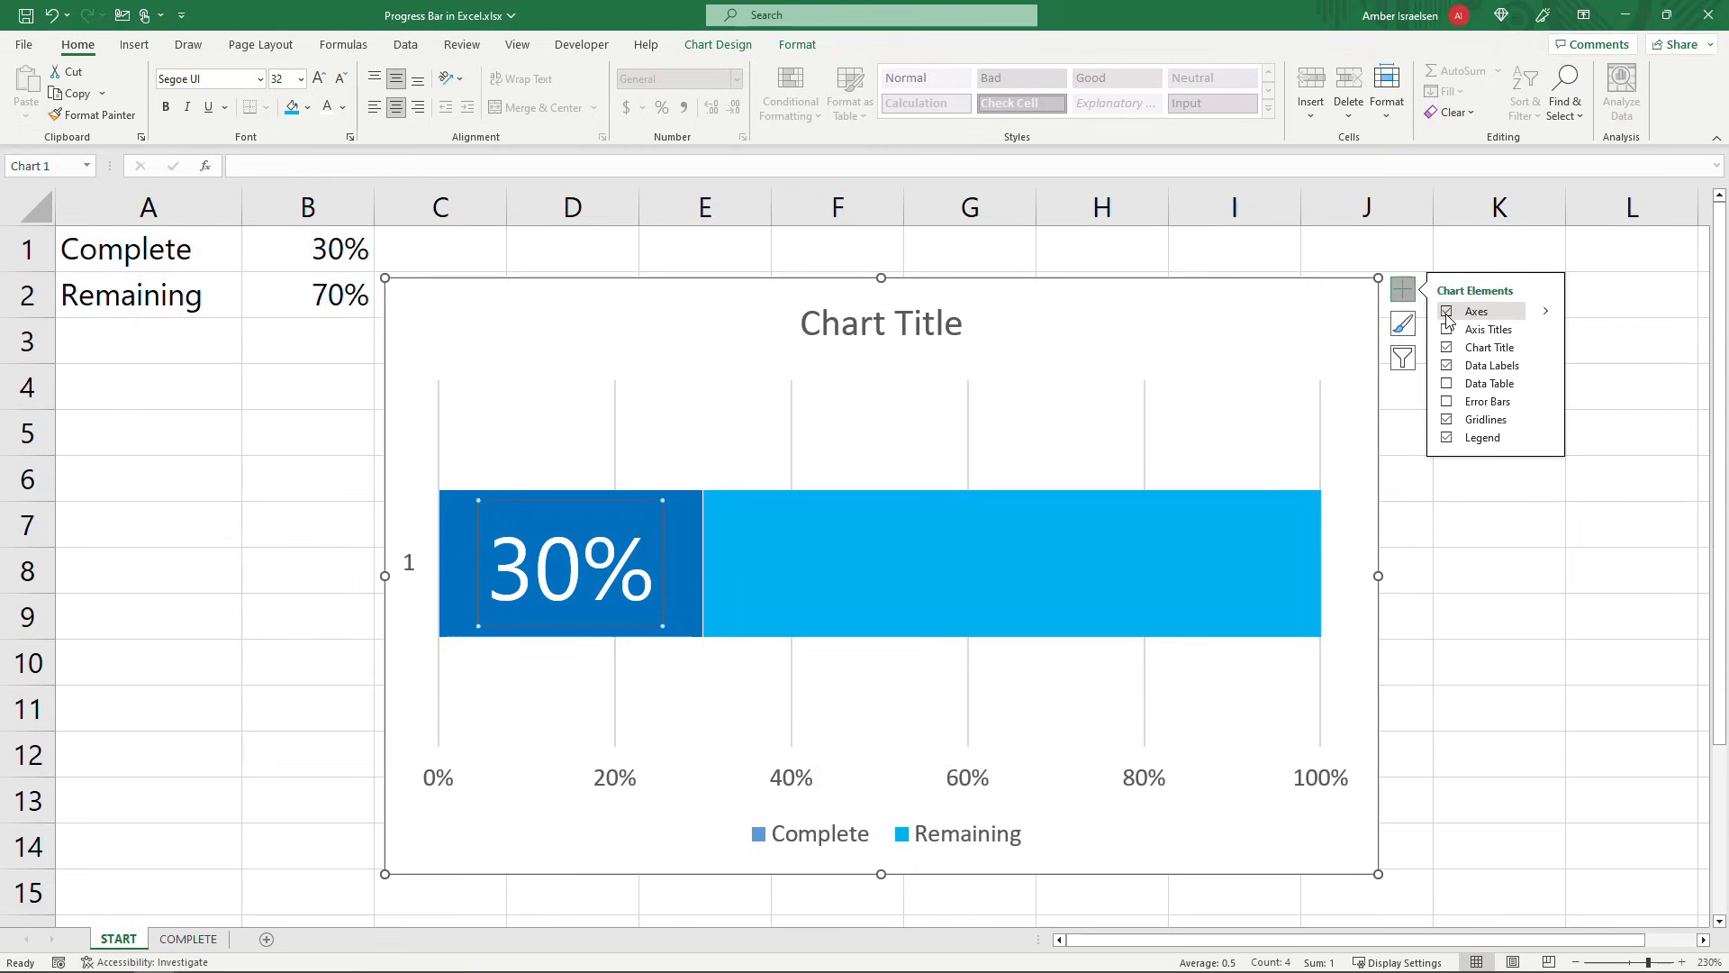
pyautogui.click(1446, 312)
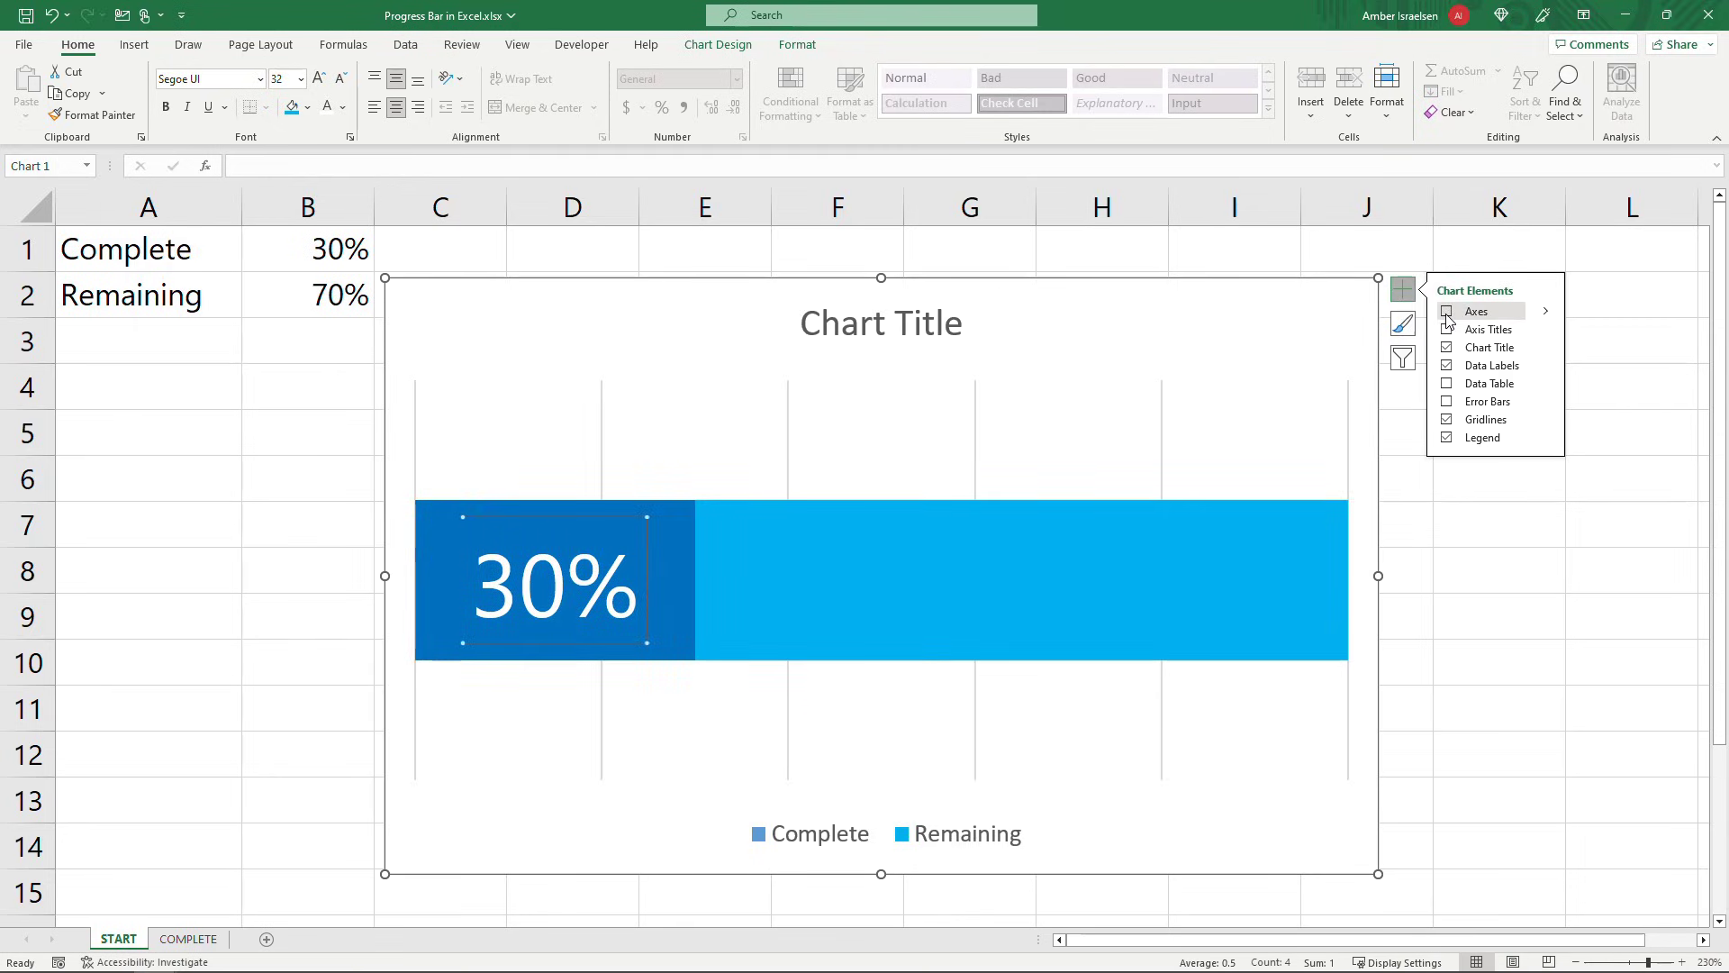
pyautogui.doubleClick(1448, 366)
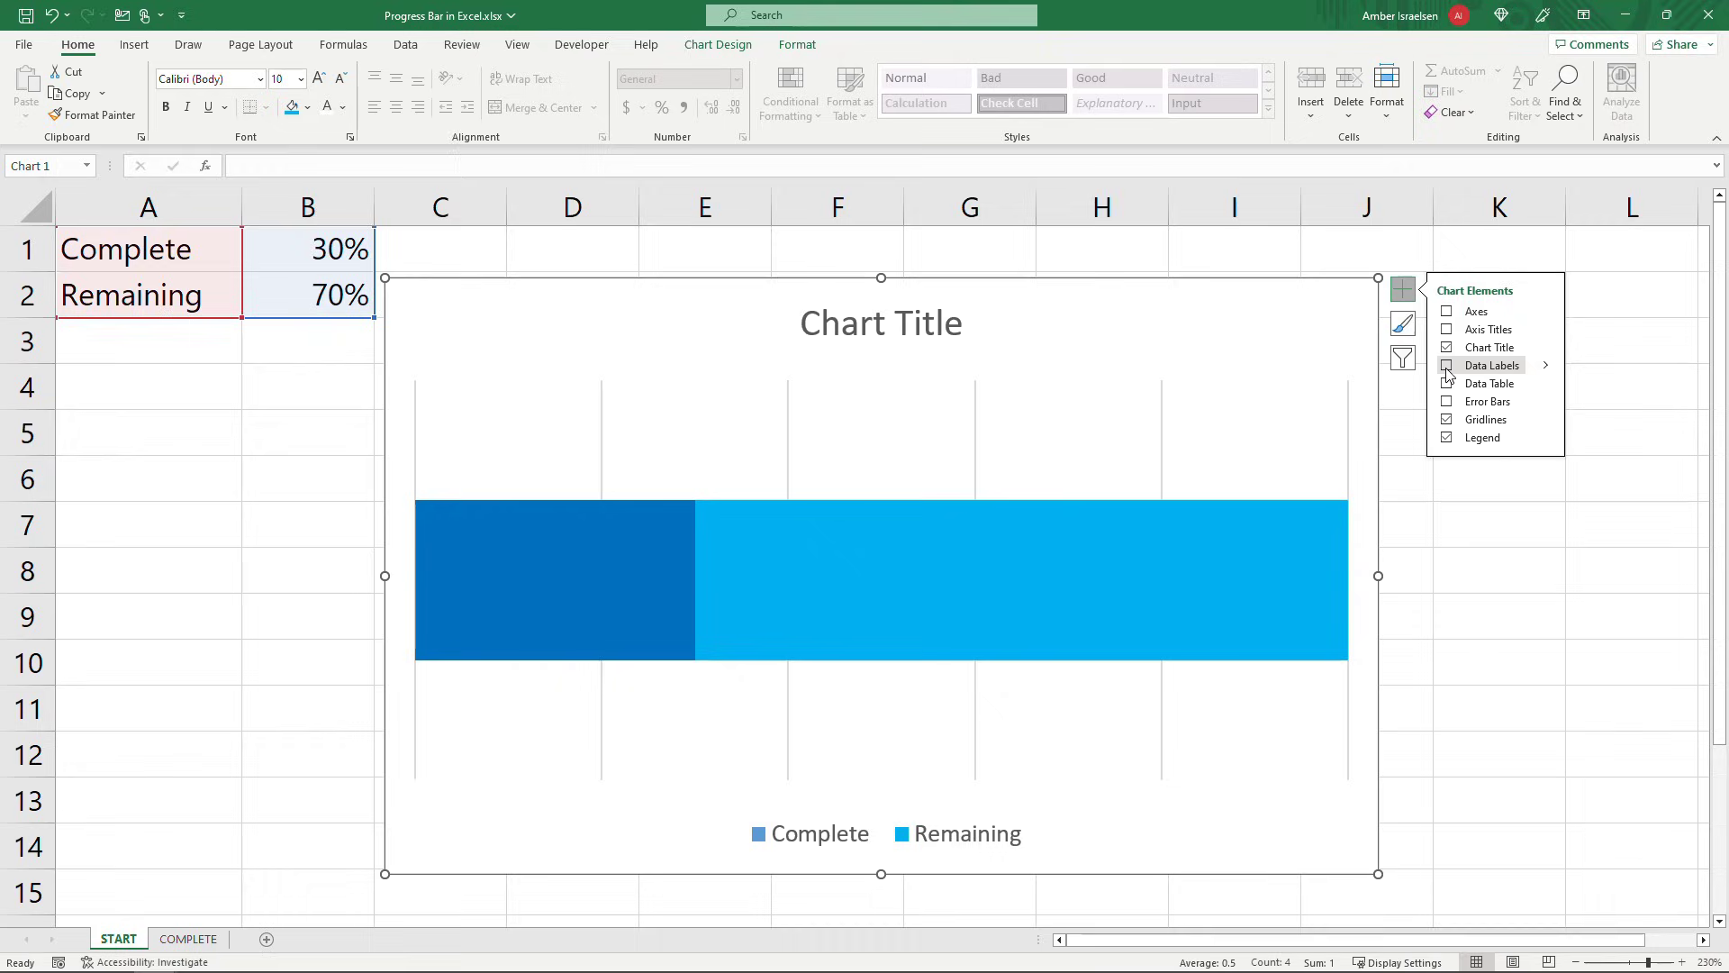
pyautogui.hotkey('ctrl', 'z')
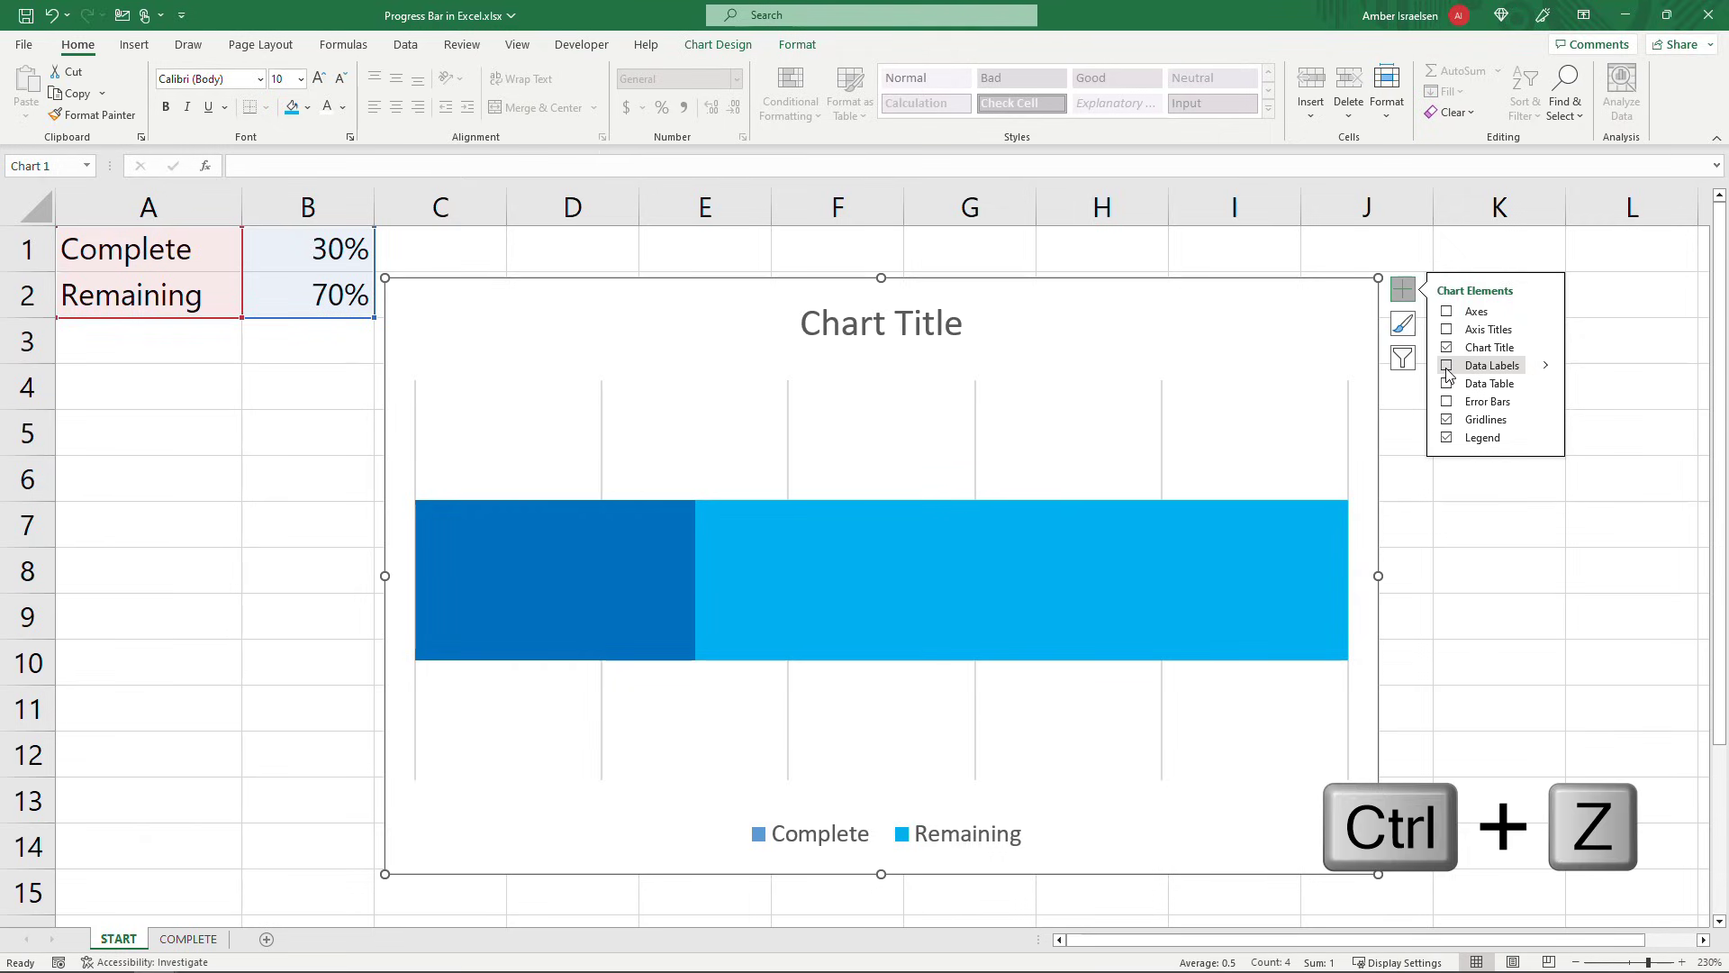
pyautogui.click(1447, 365)
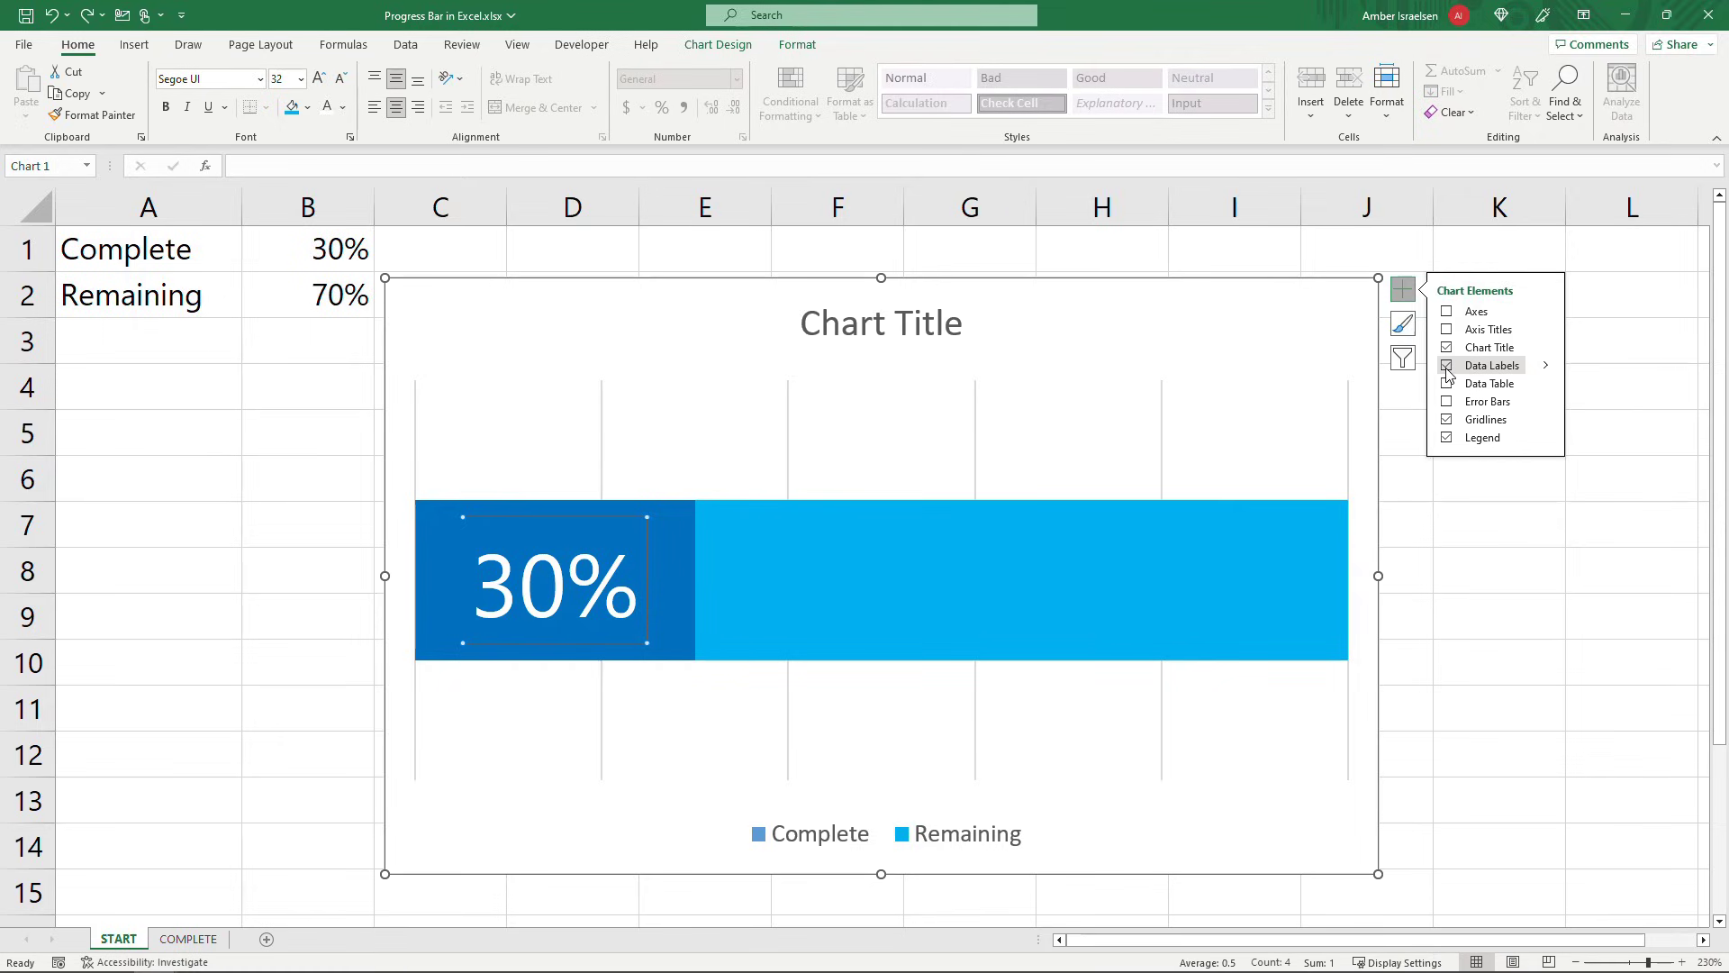
pyautogui.click(1447, 420)
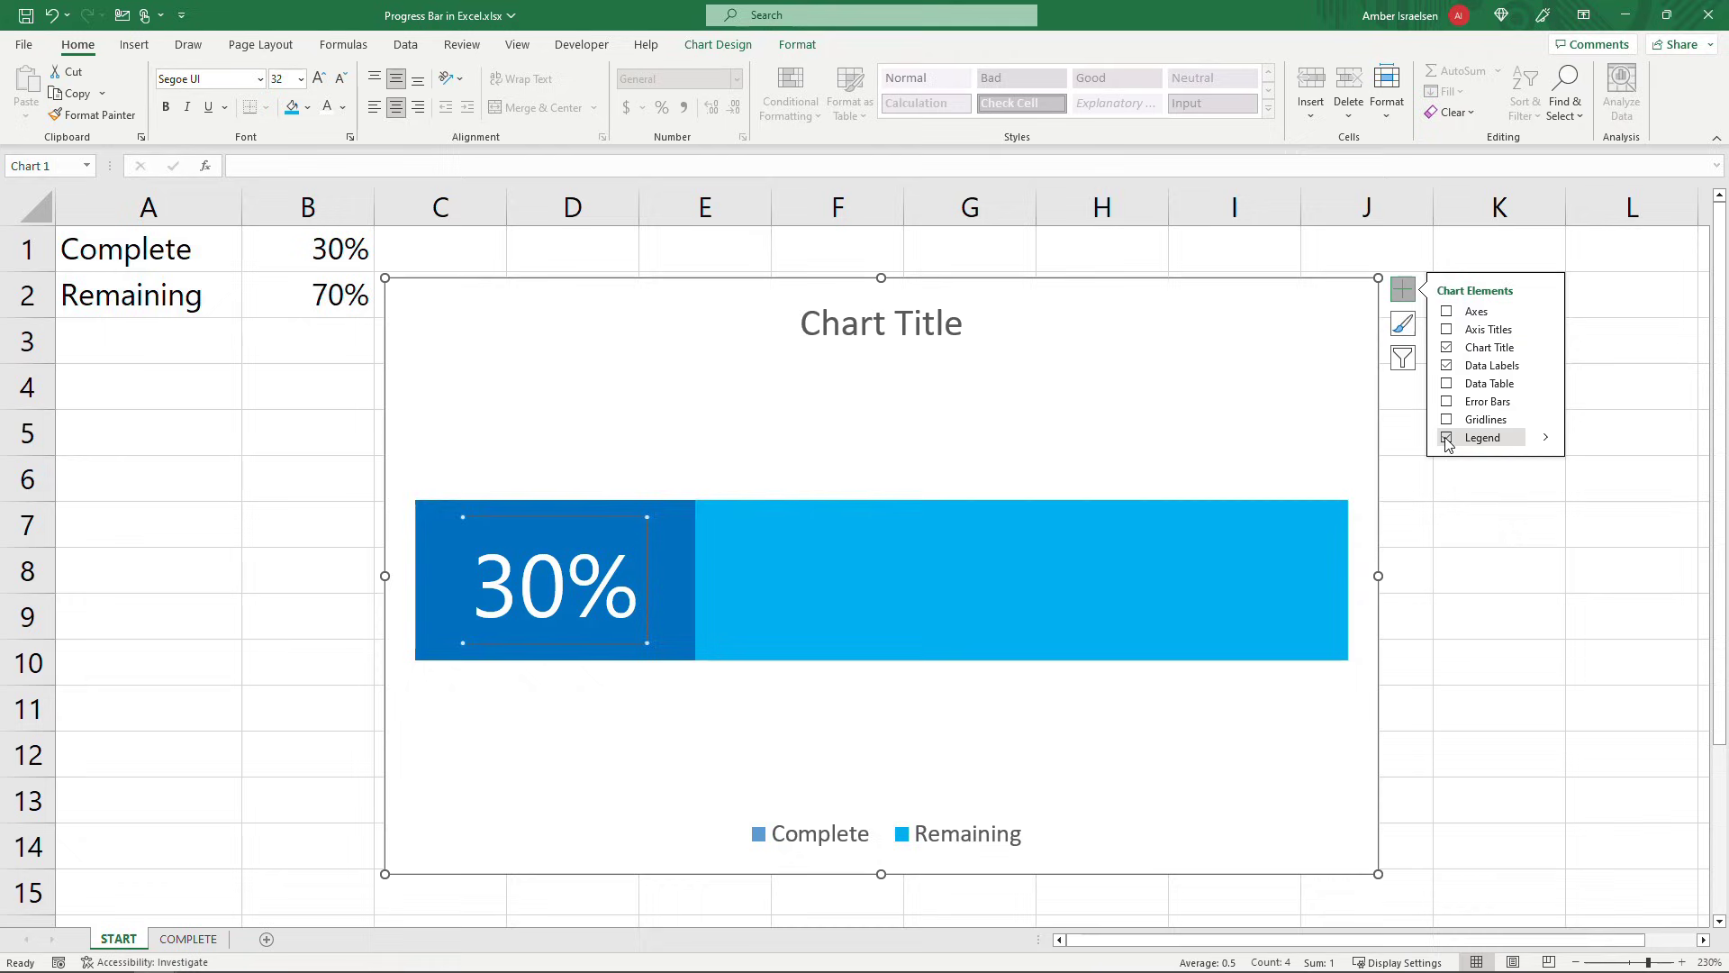
pyautogui.click(1447, 438)
pyautogui.click(1436, 506)
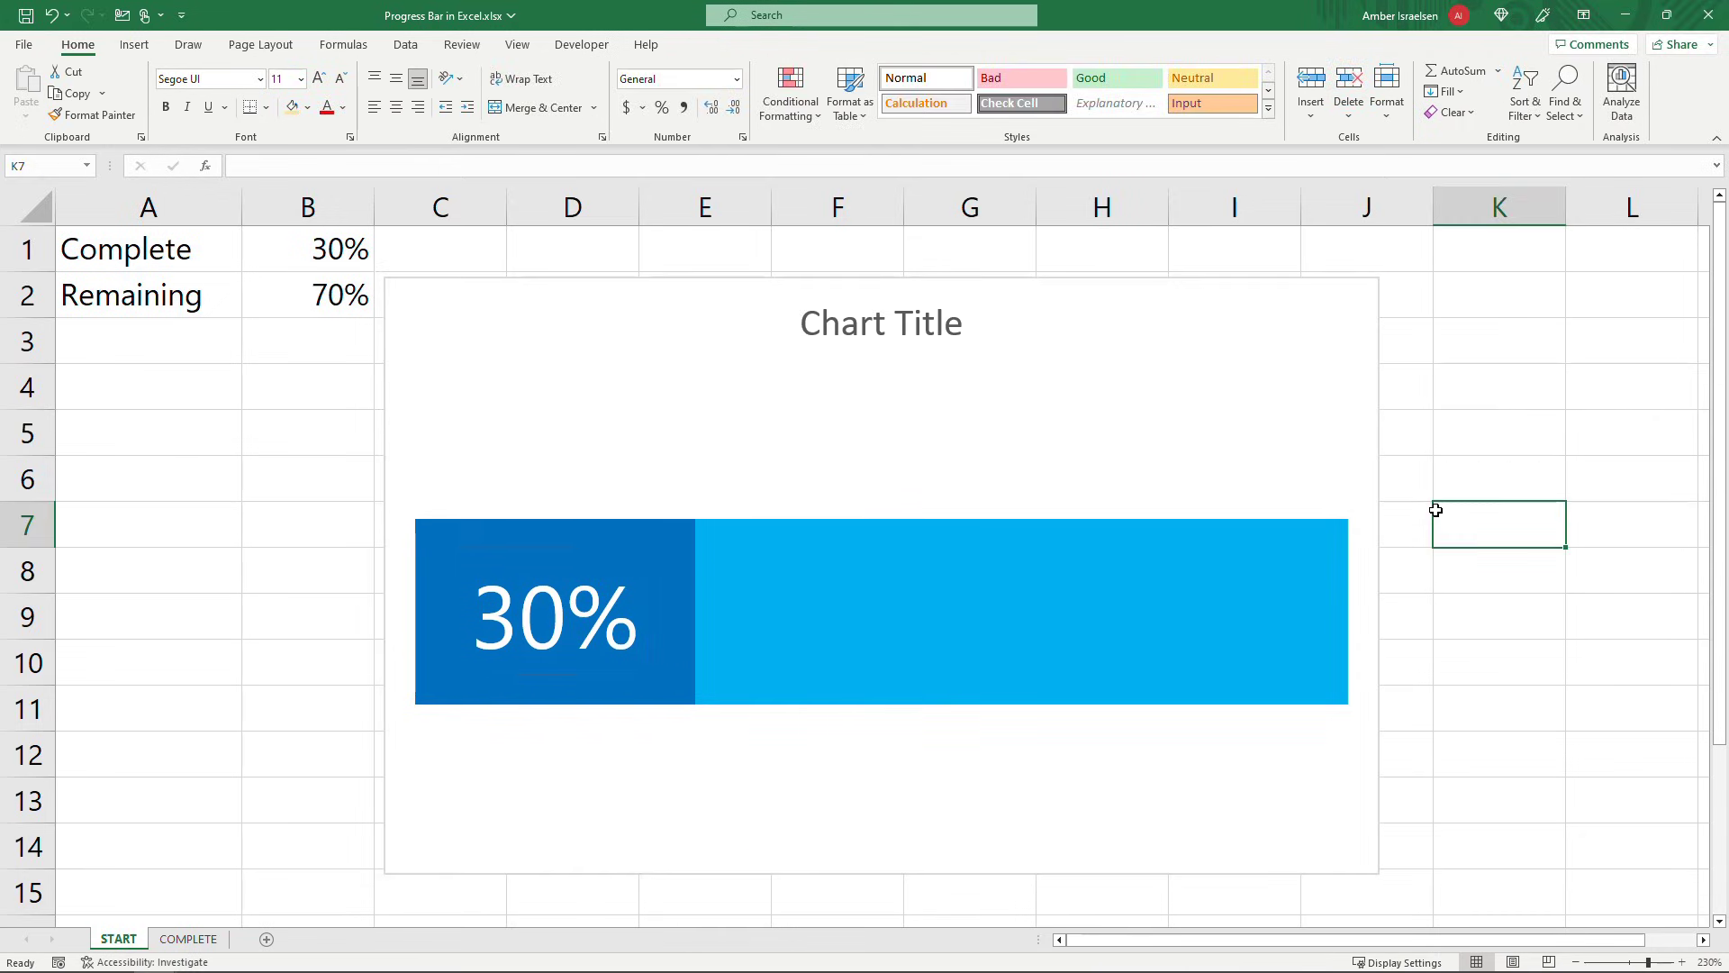
# Step: Retitle the chart 'Project Status' at 20 pt and drag it down above the bar
pyautogui.click(866, 321)
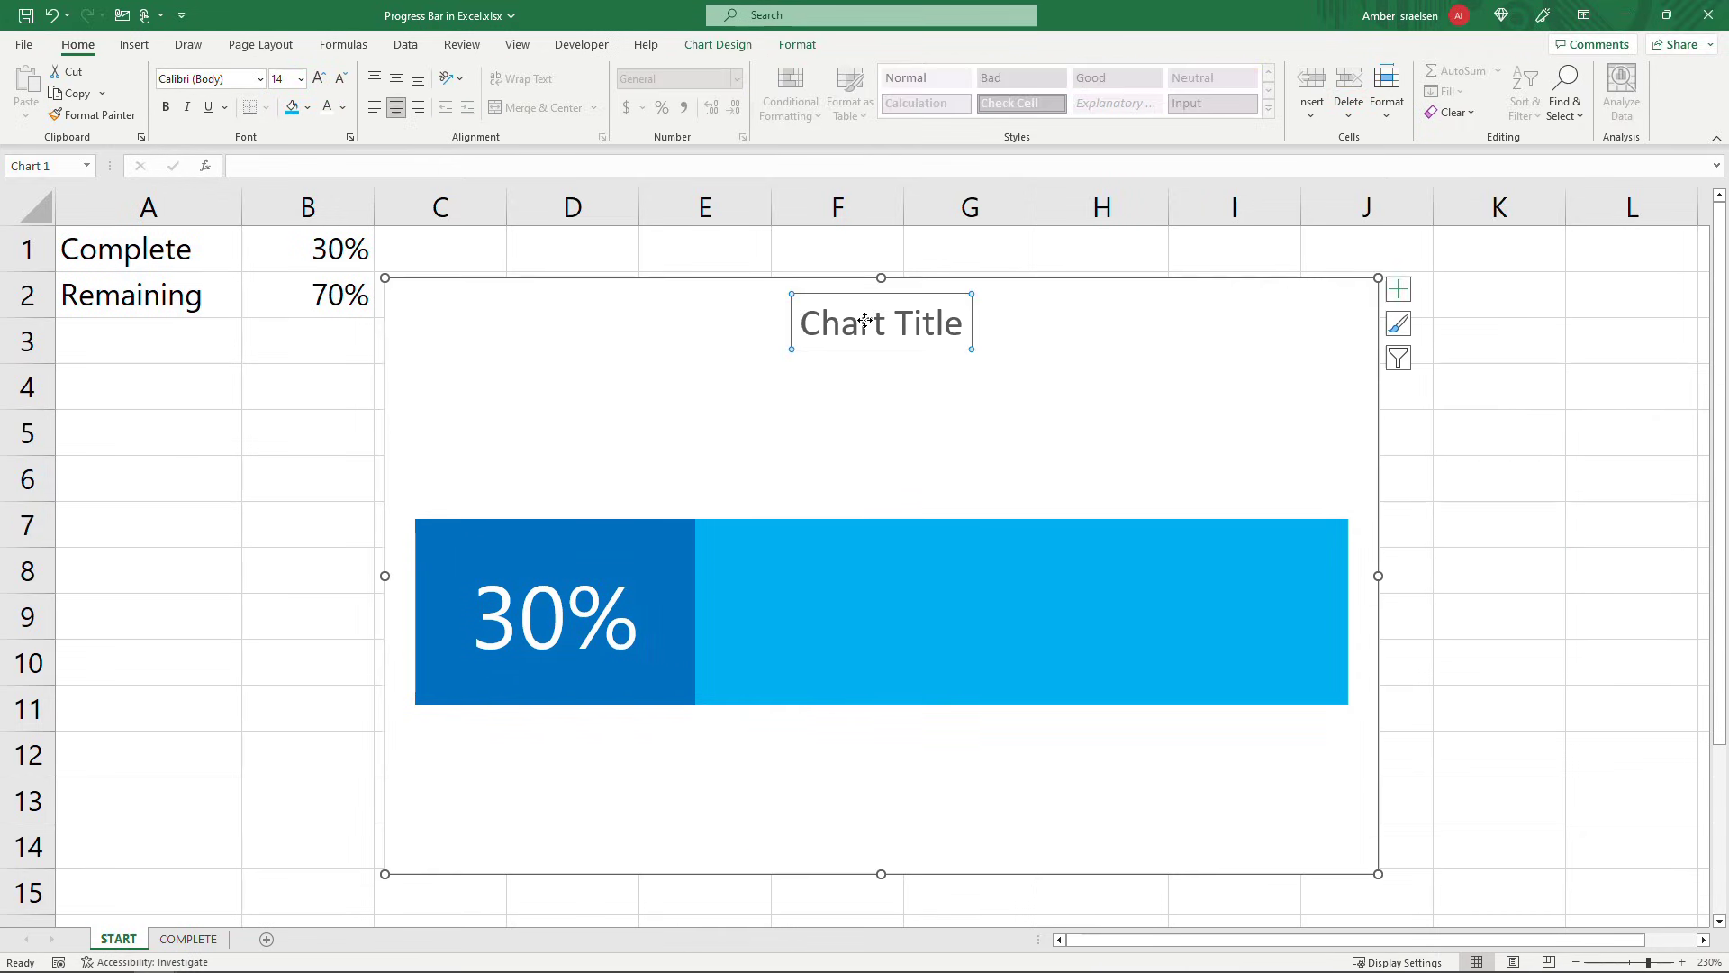
pyautogui.tripleClick(867, 321)
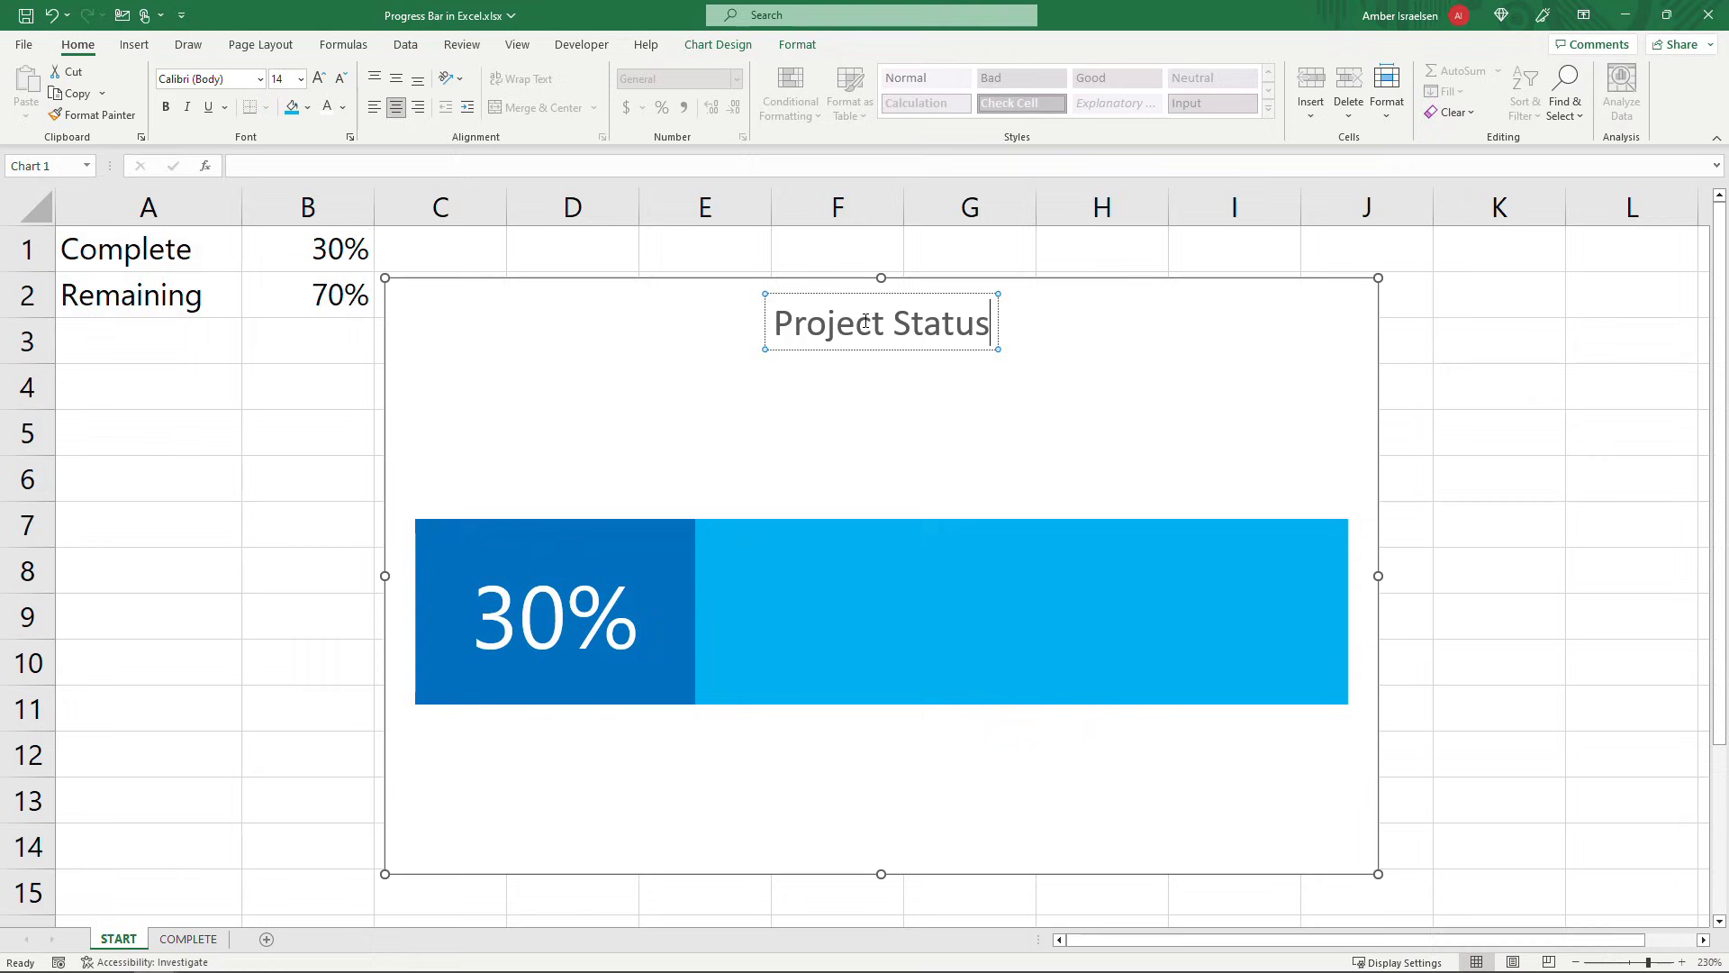
pyautogui.moveTo(772, 324); pyautogui.dragTo(992, 325)
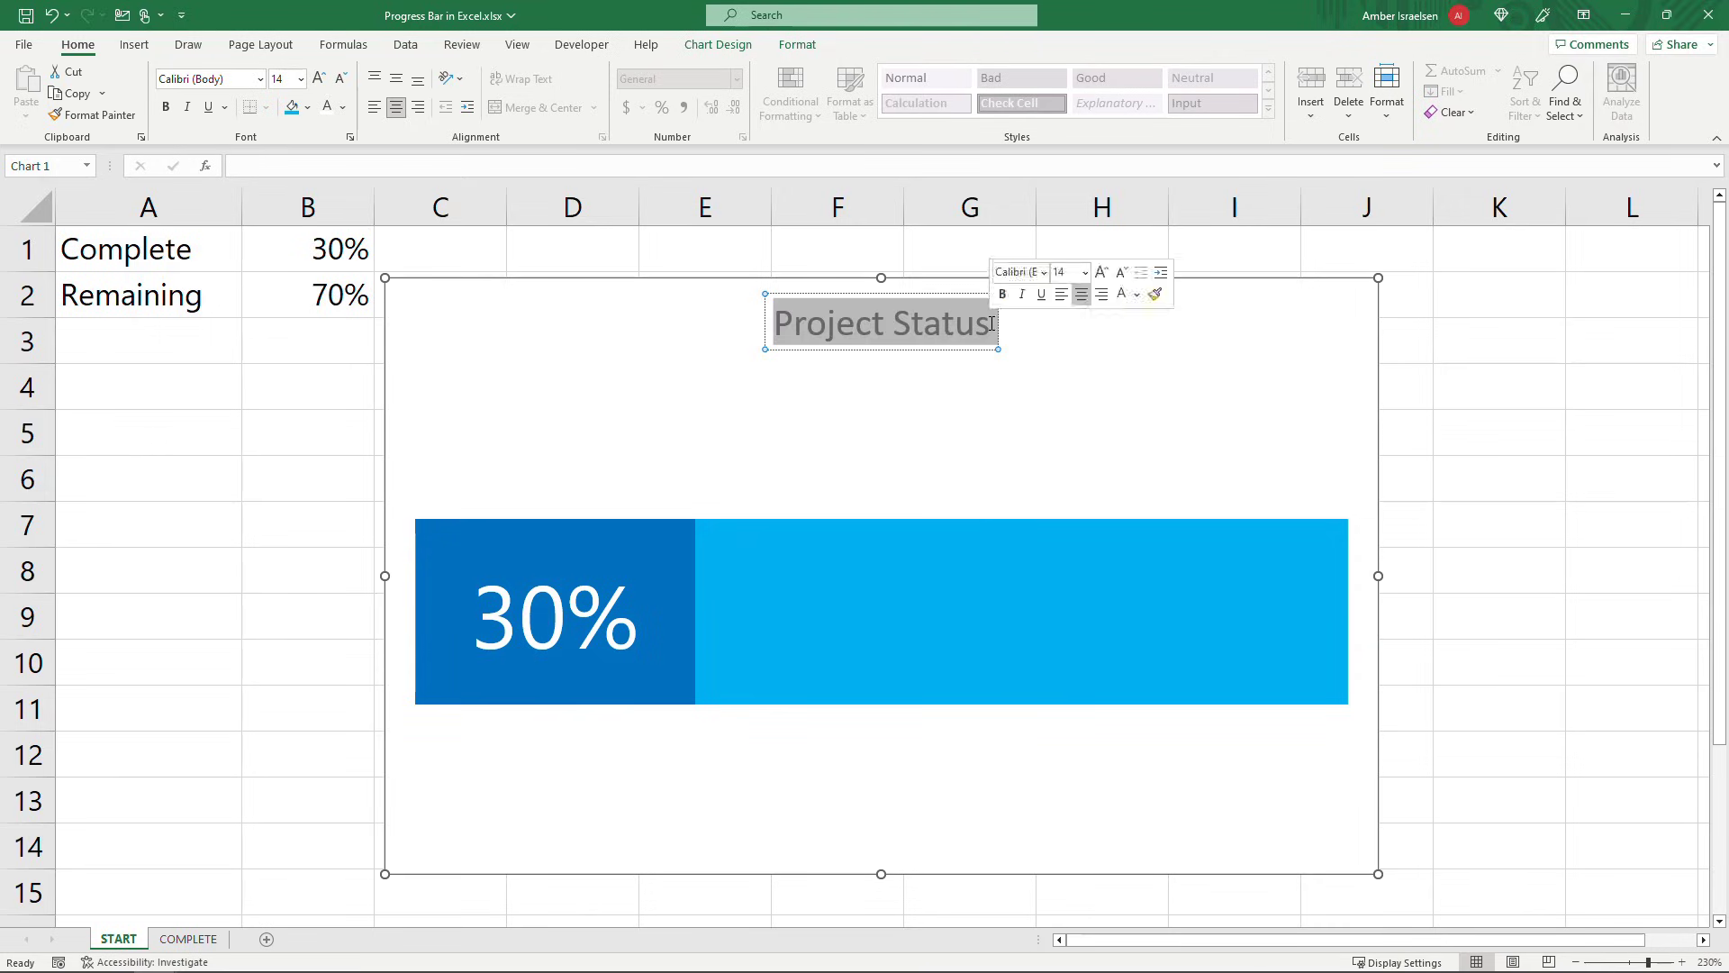
pyautogui.click(319, 78)
pyautogui.click(319, 78)
pyautogui.click(318, 78)
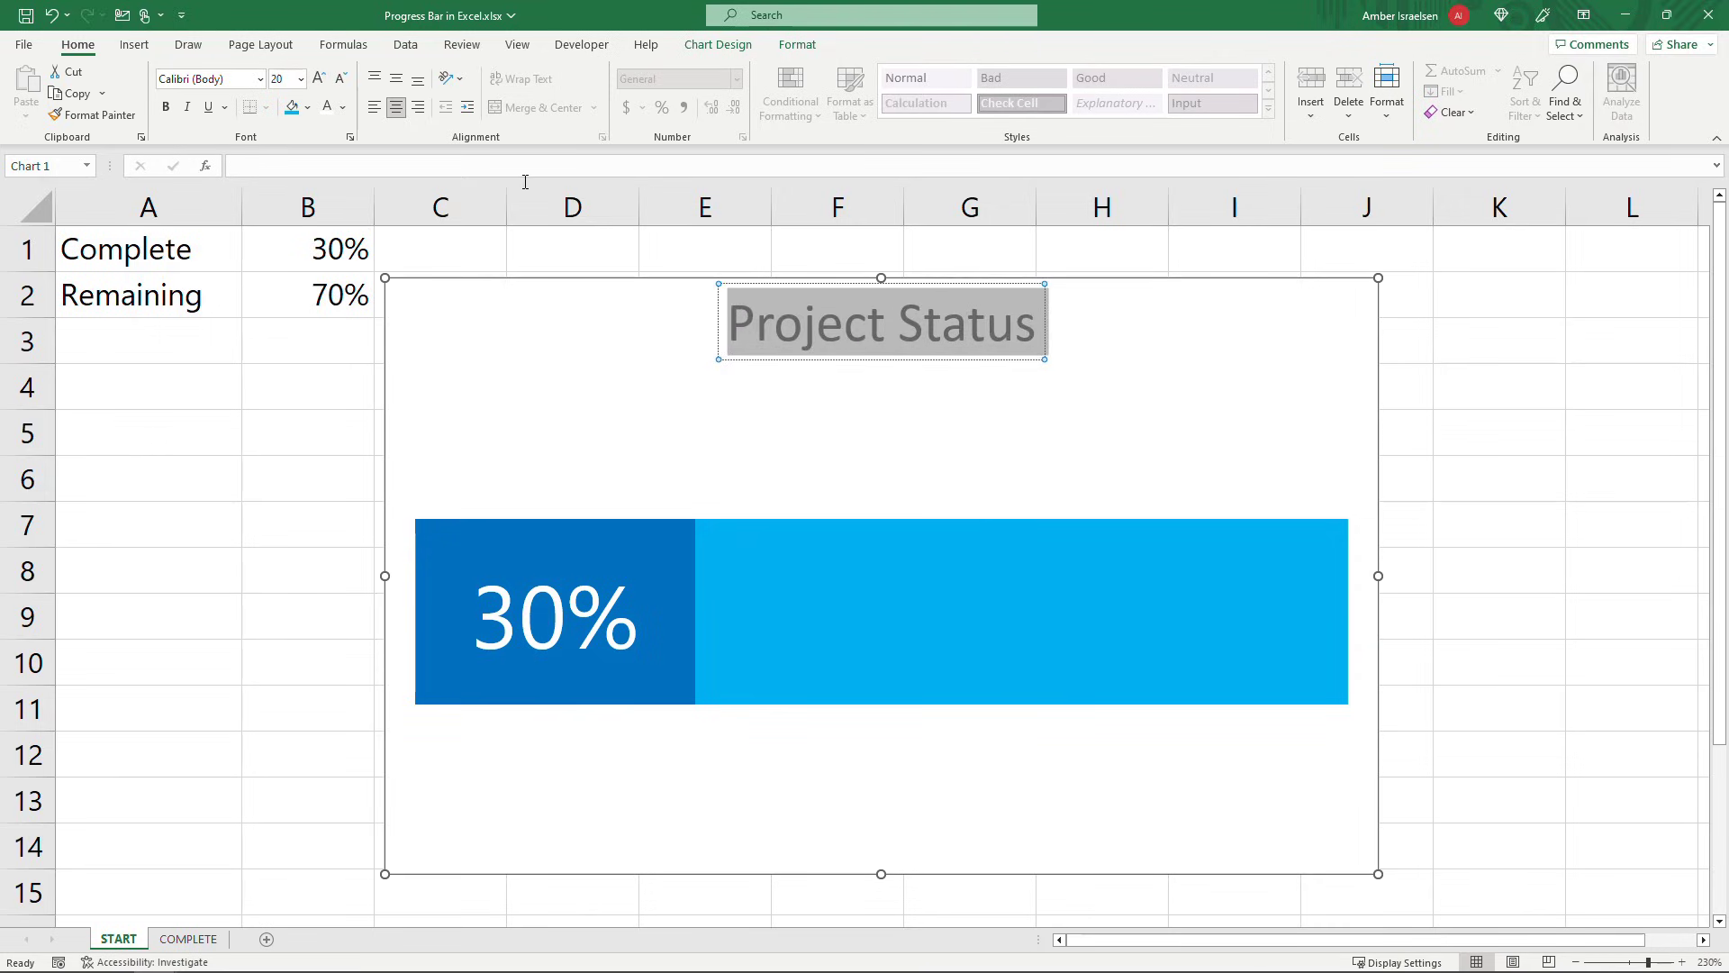
pyautogui.moveTo(958, 359); pyautogui.dragTo(958, 475)
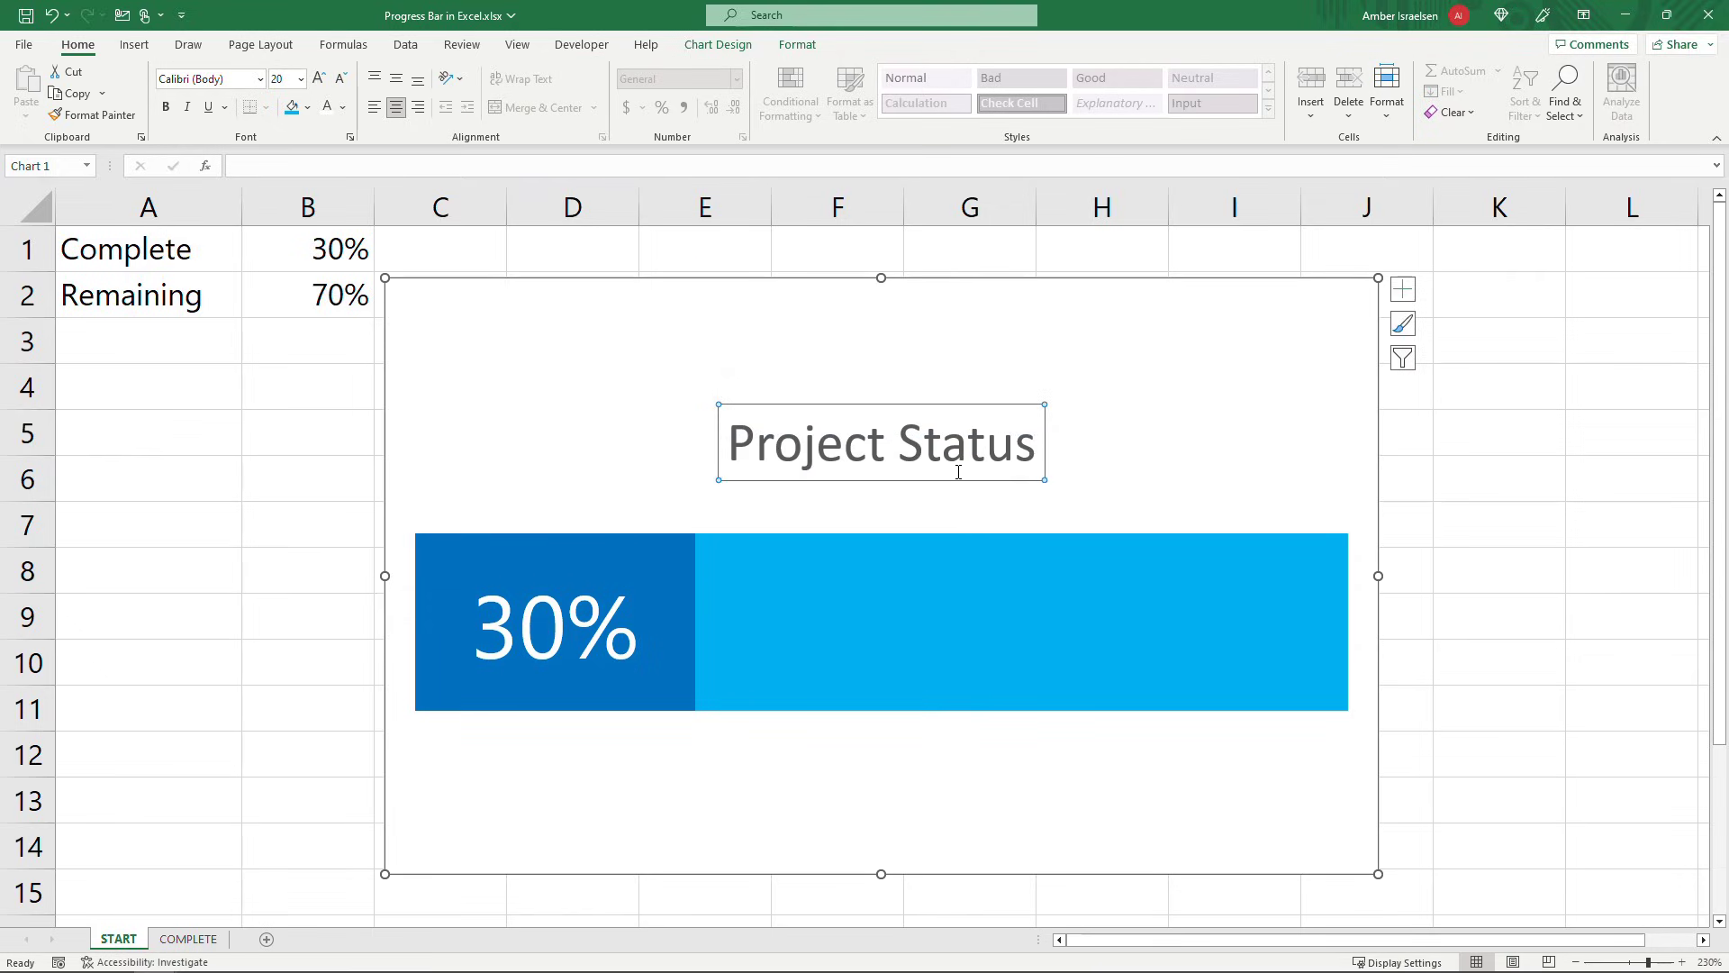
pyautogui.click(1115, 364)
pyautogui.moveTo(1376, 873); pyautogui.dragTo(1106, 711)
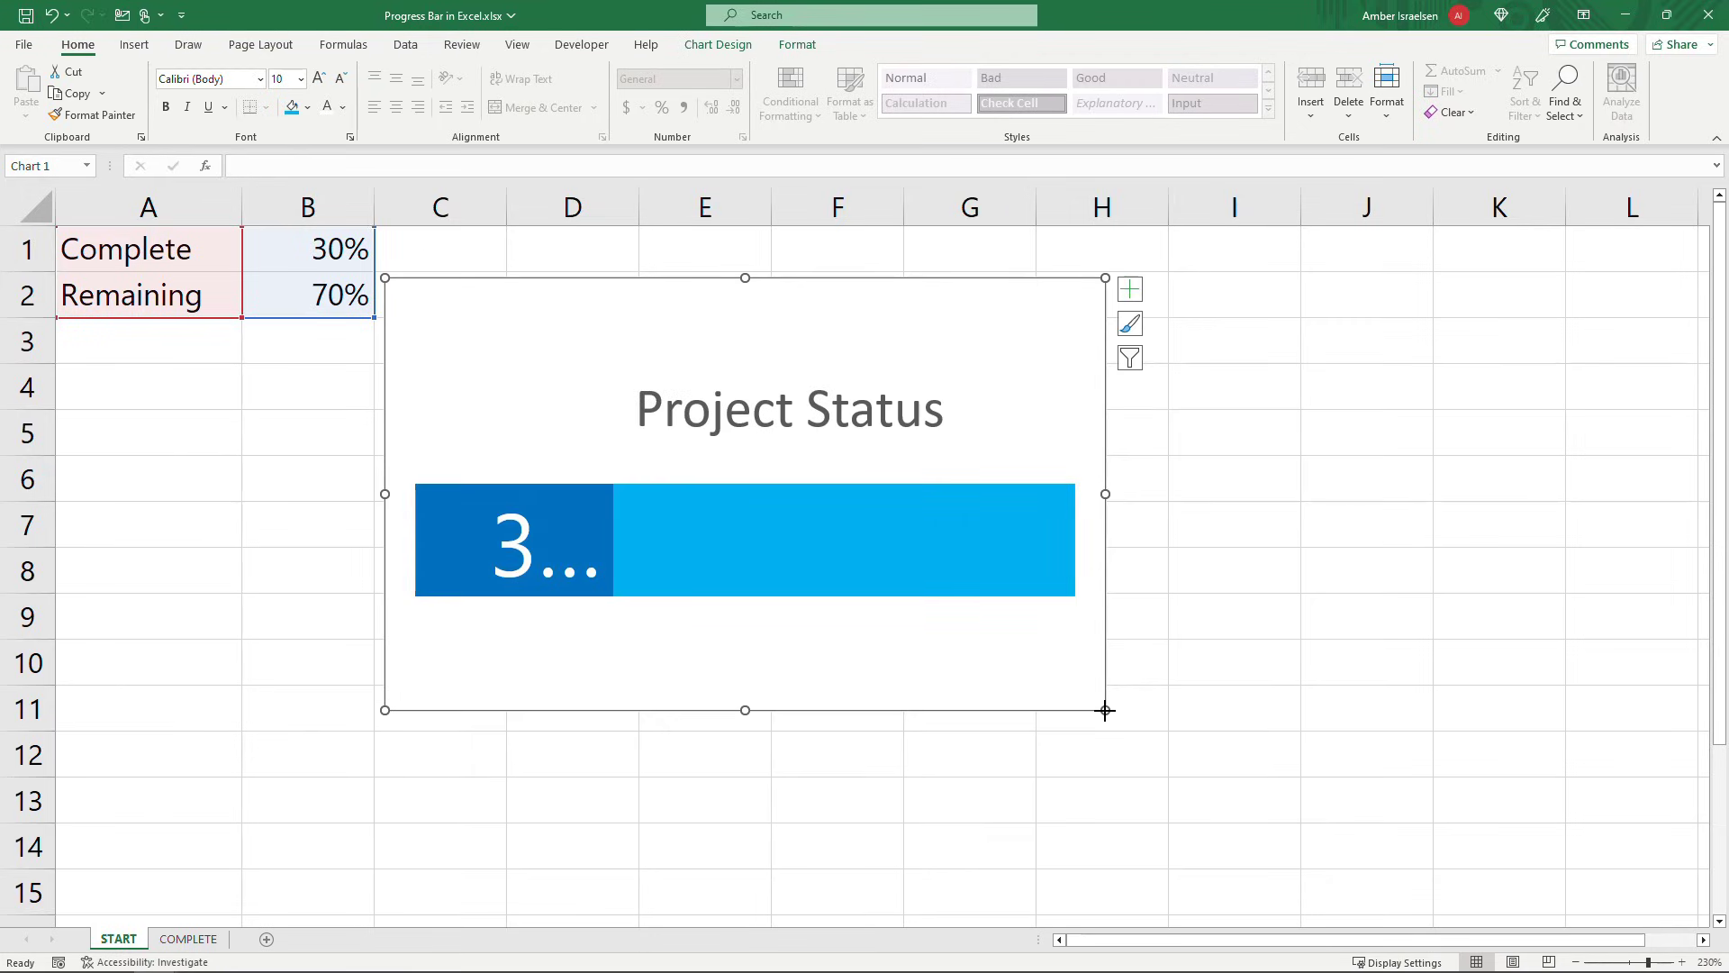
pyautogui.hotkey('ctrl', 'z')
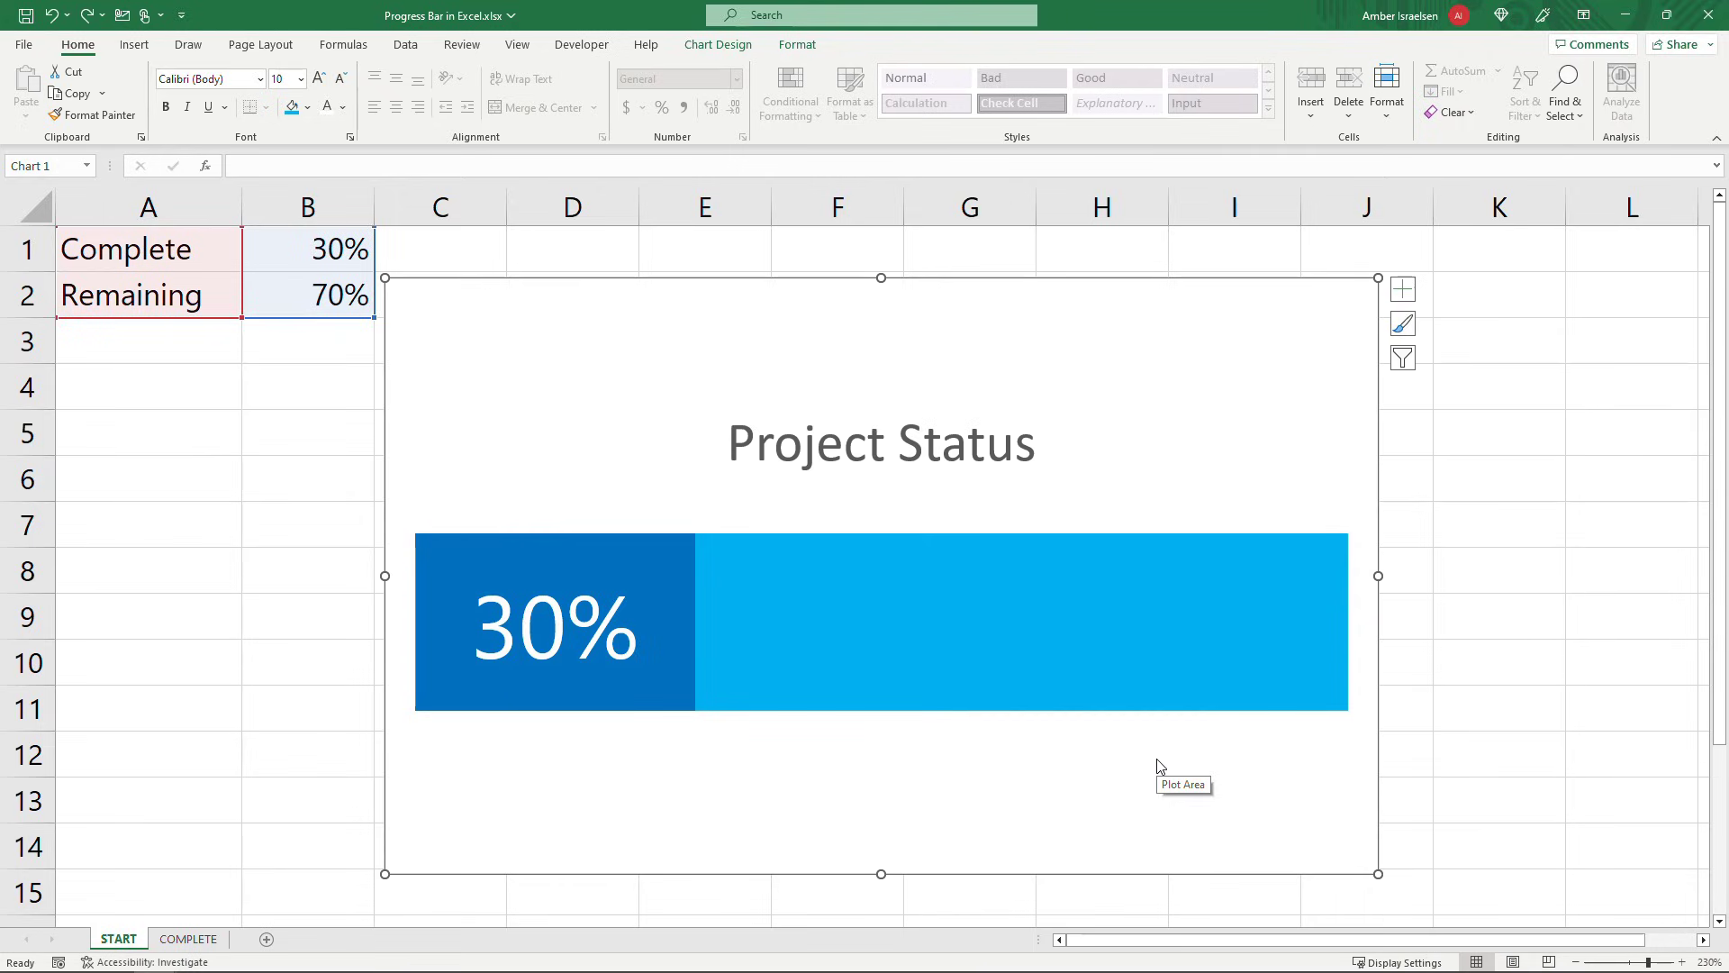
# Step: Change Complete in B1 to 50%, then to 75%, leaving Remaining at 25%
pyautogui.click(327, 248)
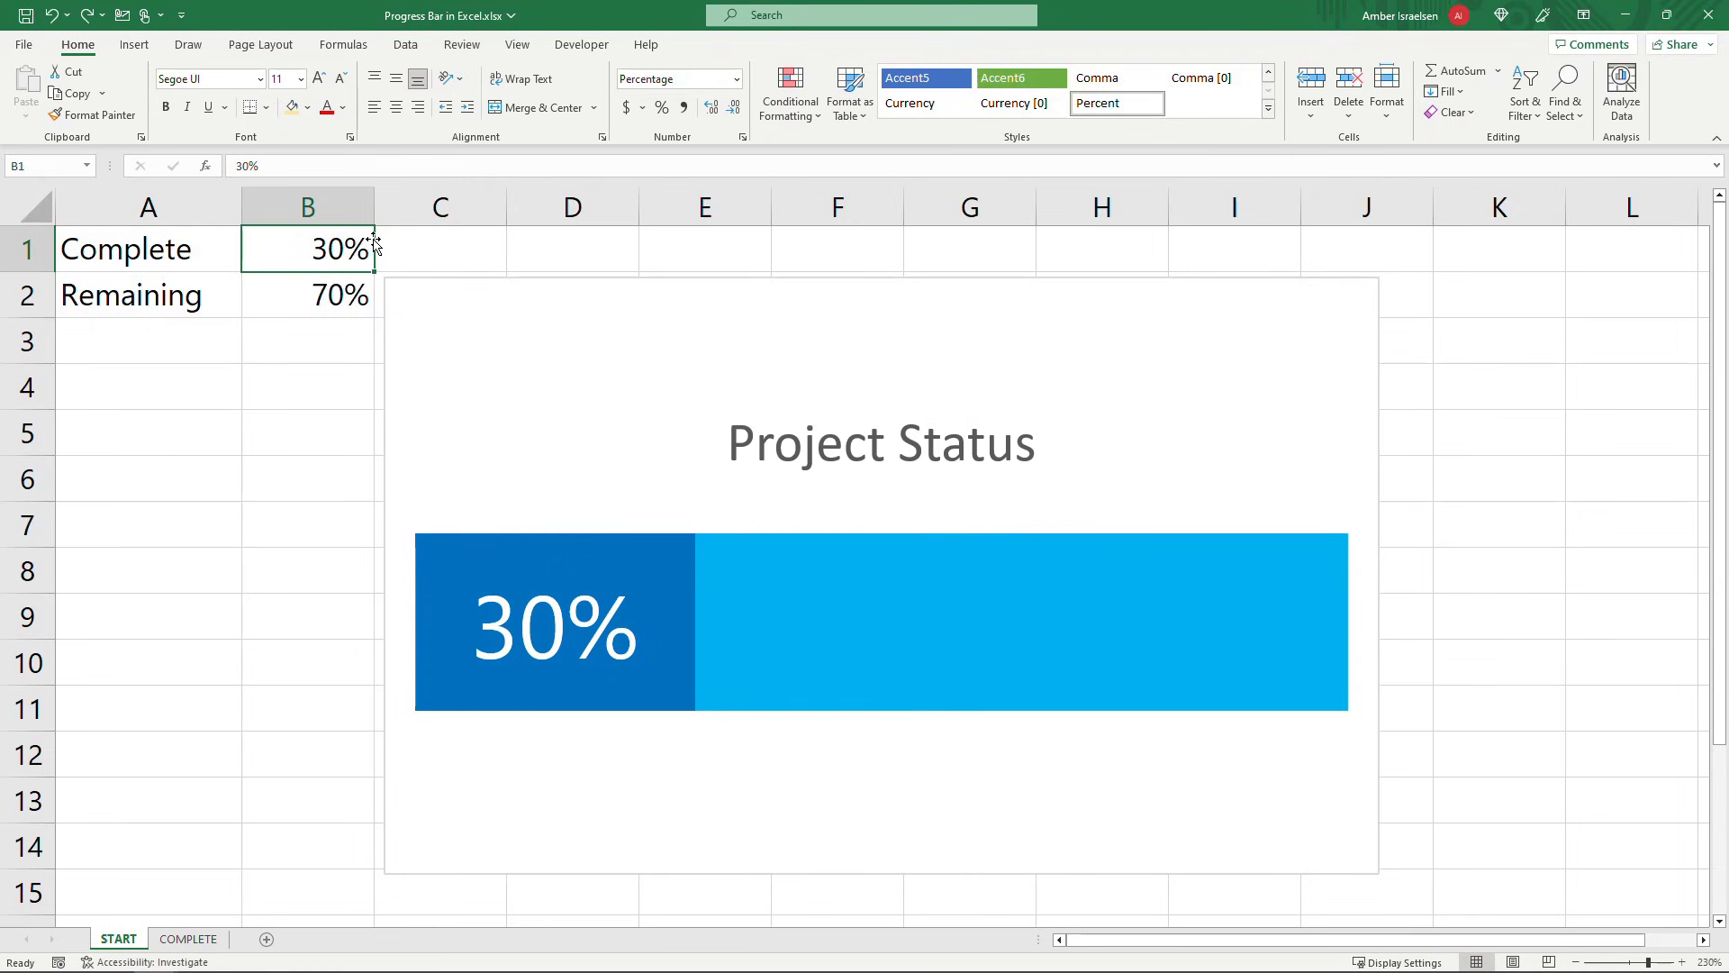
pyautogui.write('50')
pyautogui.press('Return')
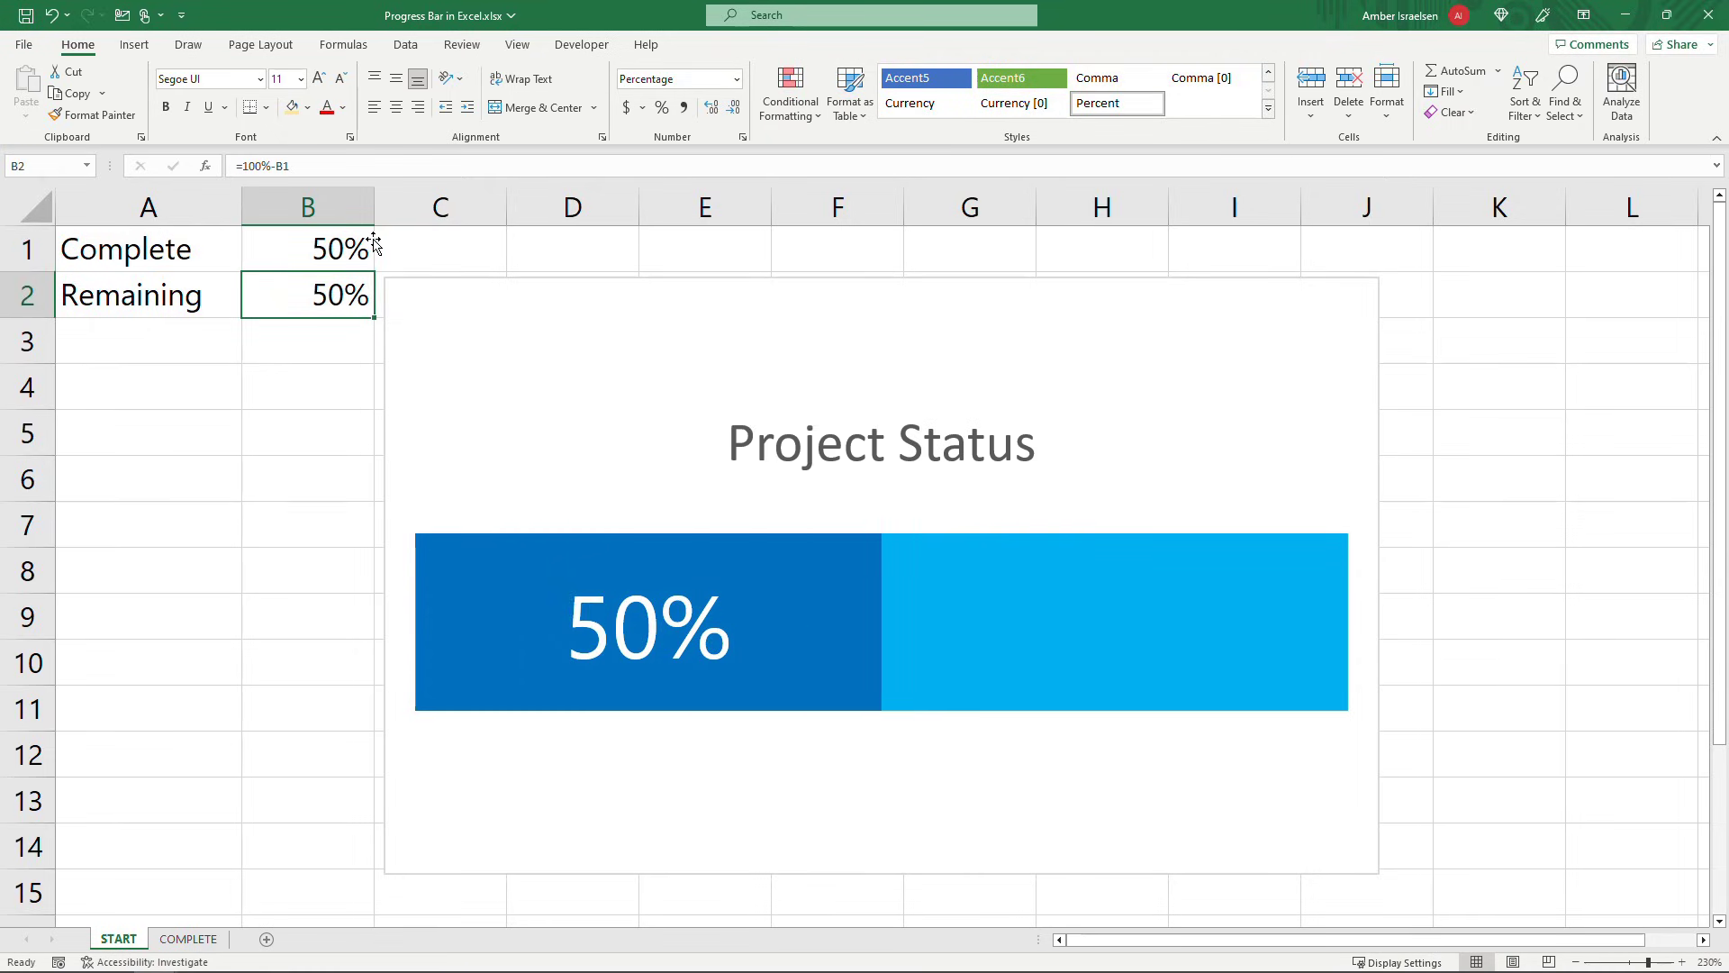
pyautogui.press('Up')
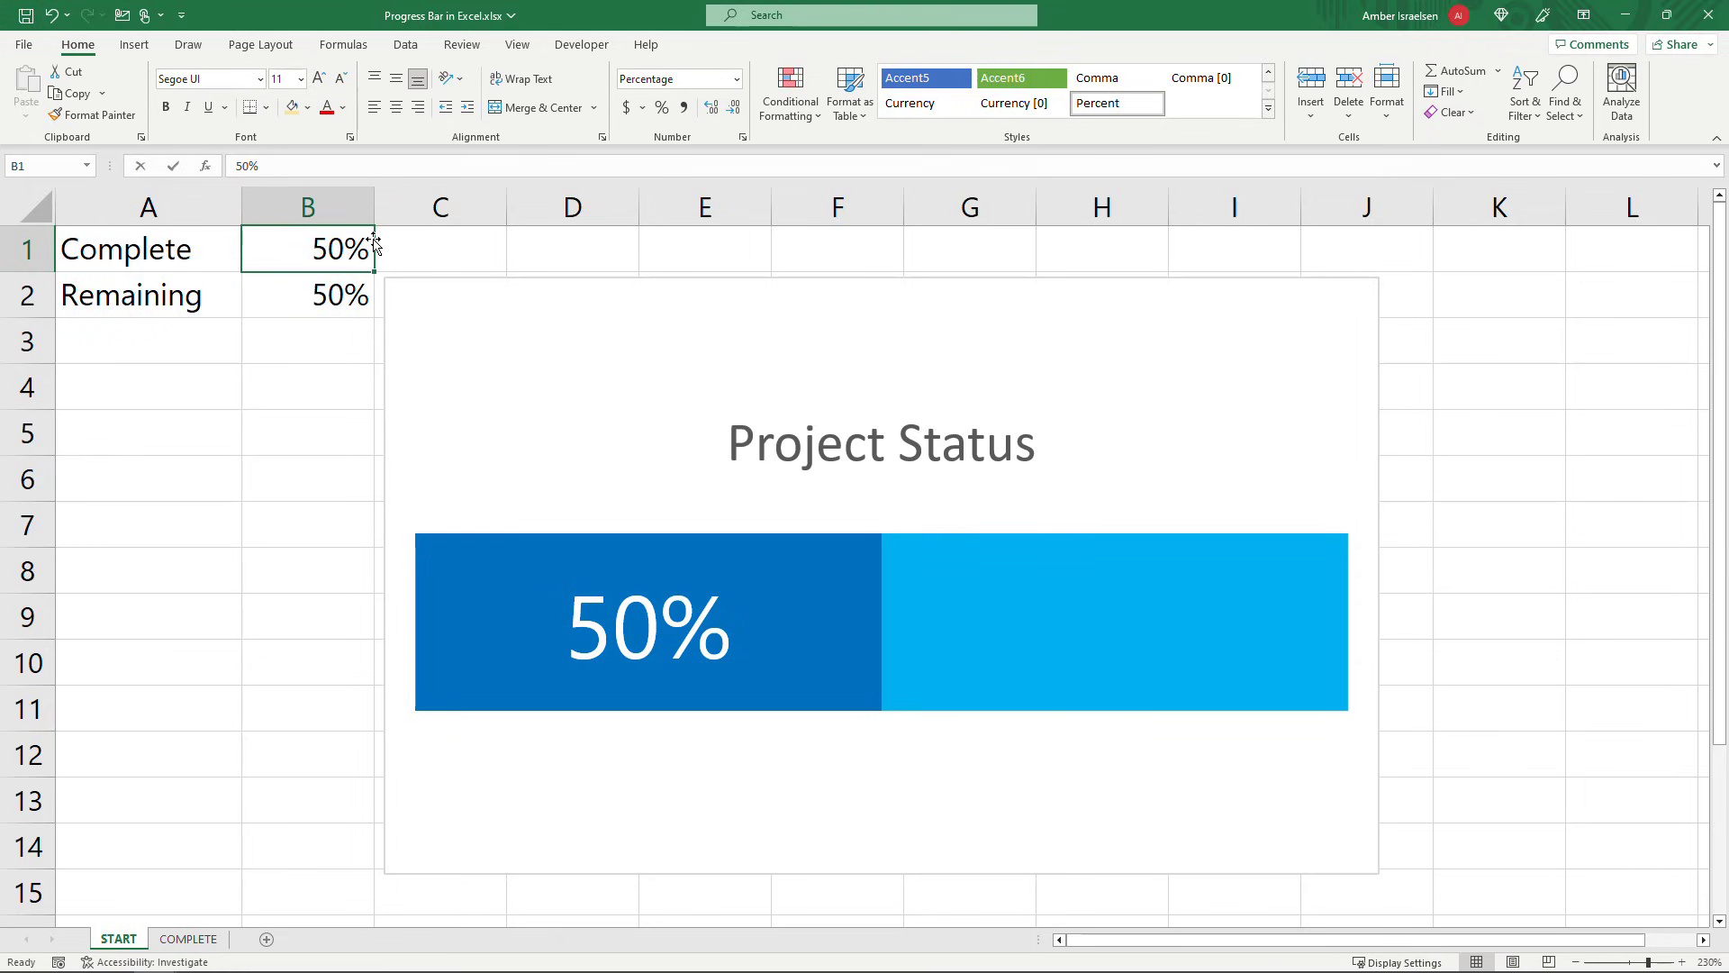
pyautogui.write('75')
pyautogui.press('Return')
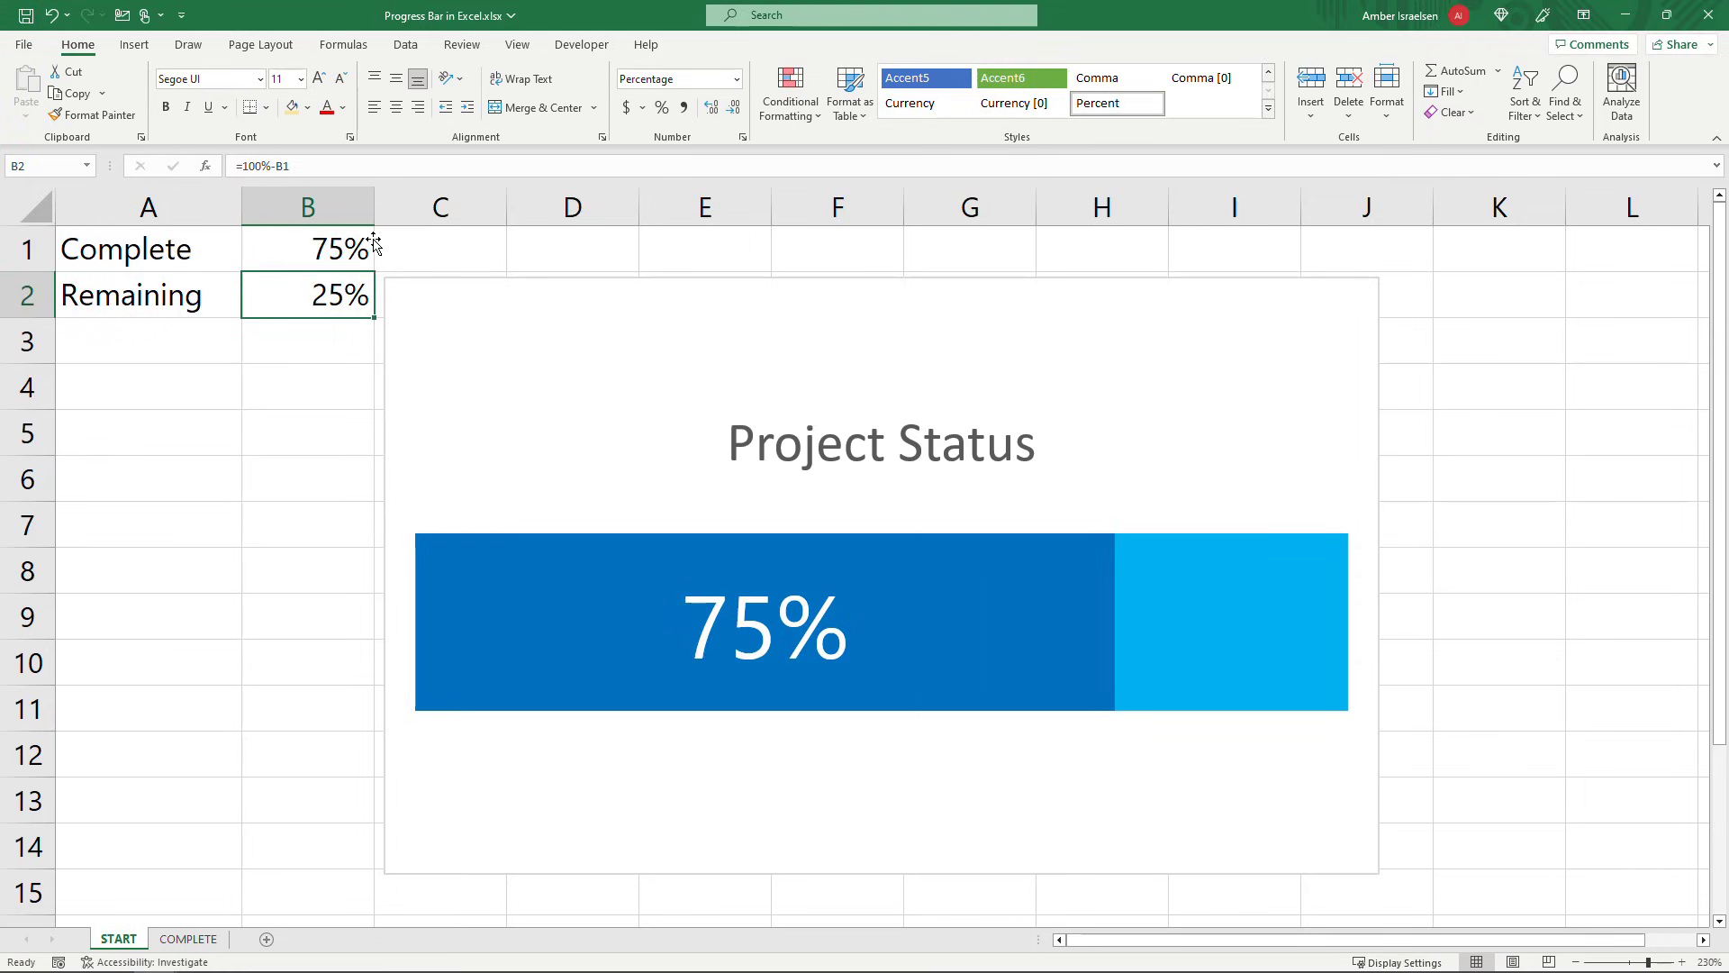